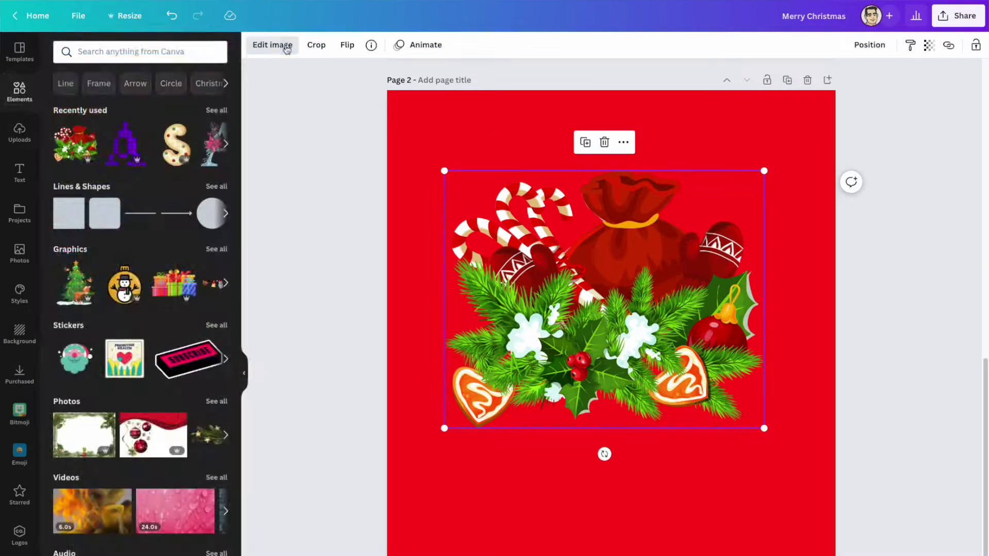
Open the image editing effects for the selected Christmas sack and greenery graphic on page 2
click(272, 43)
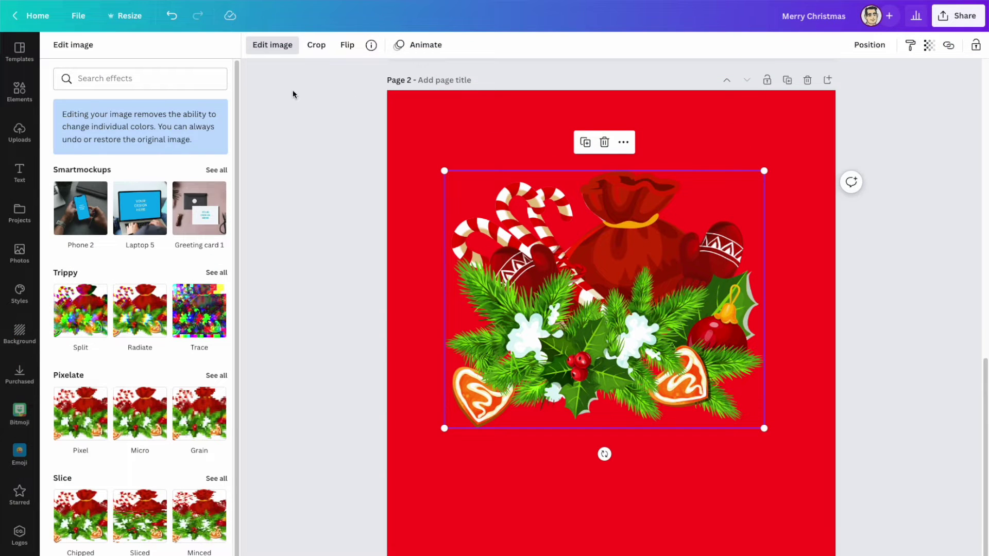
click(278, 51)
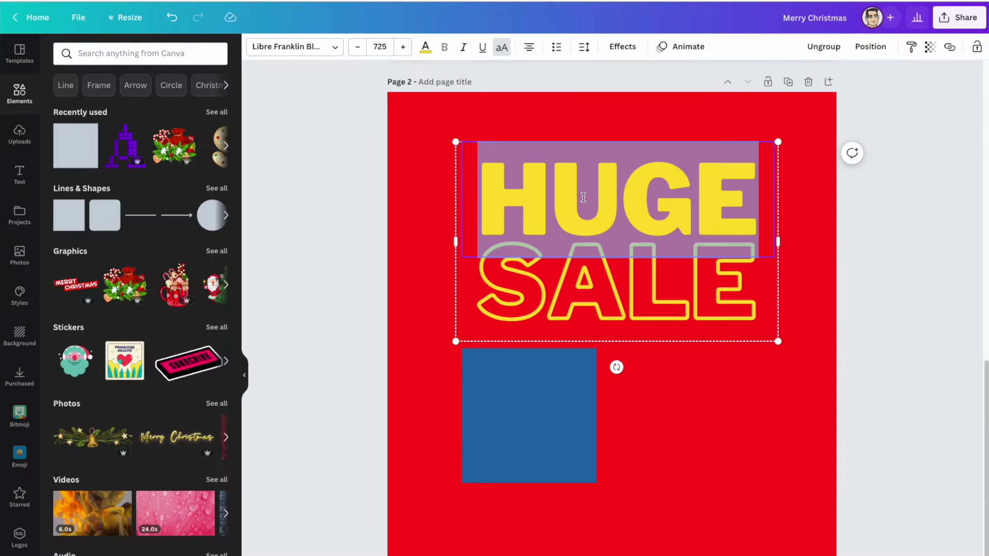
Recolor the word HUGE in the sale text with the blue from the brand palette
click(426, 51)
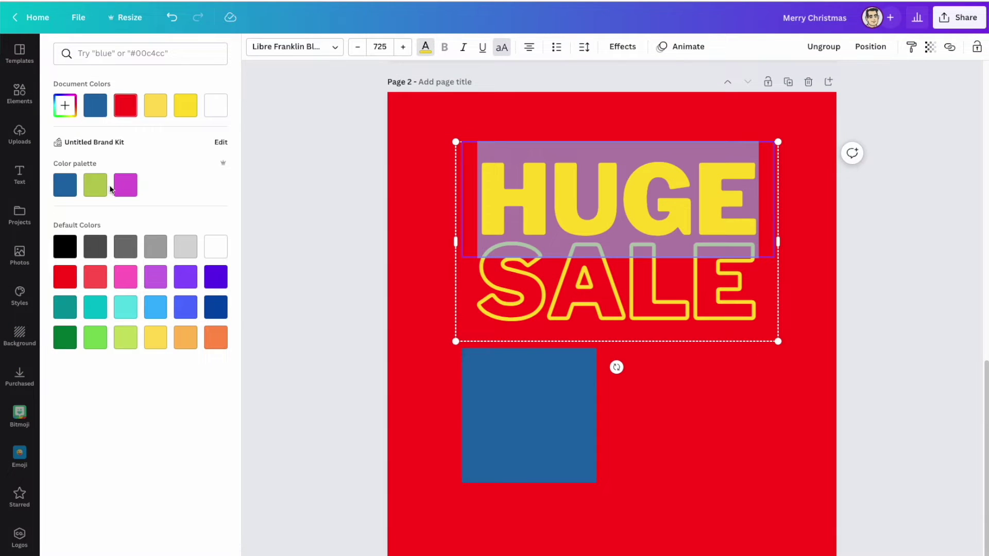
click(72, 194)
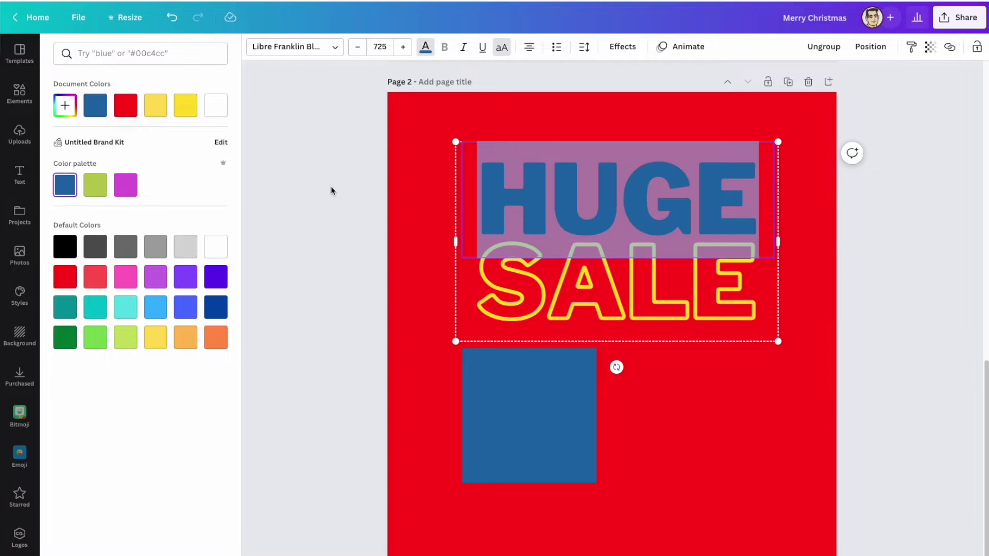
click(331, 187)
click(340, 186)
Change the blue square's fill to the bright yellow used in the document's HUGE SALE text
click(556, 374)
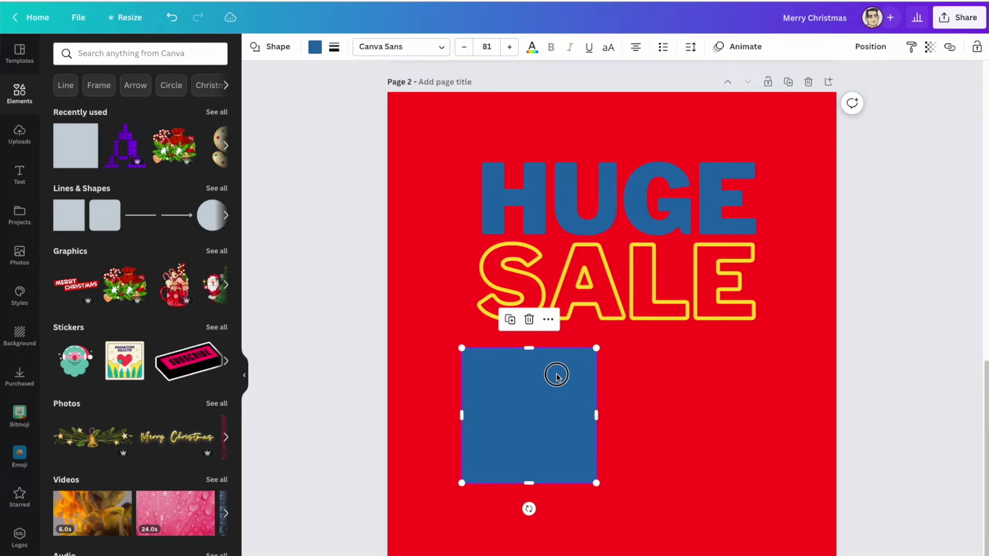
click(315, 47)
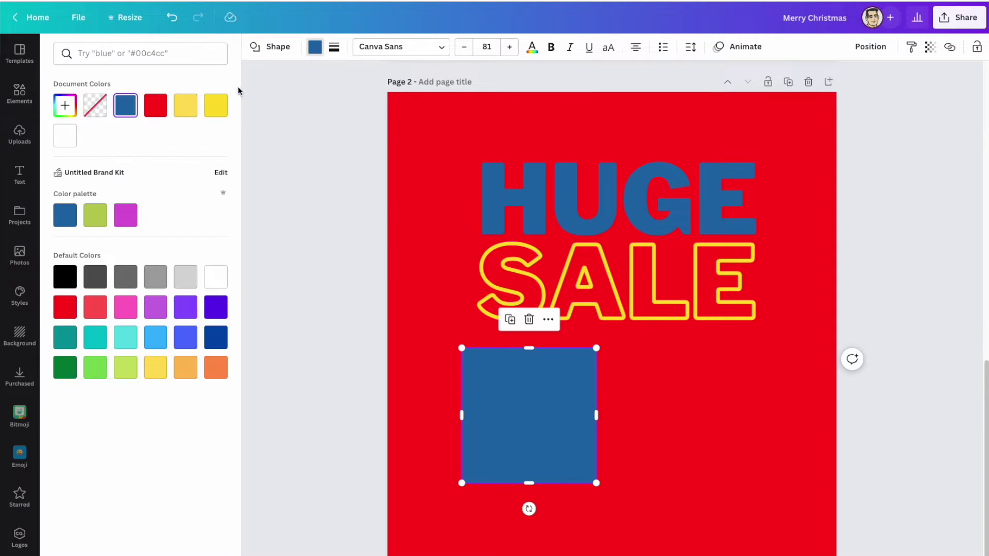
click(215, 105)
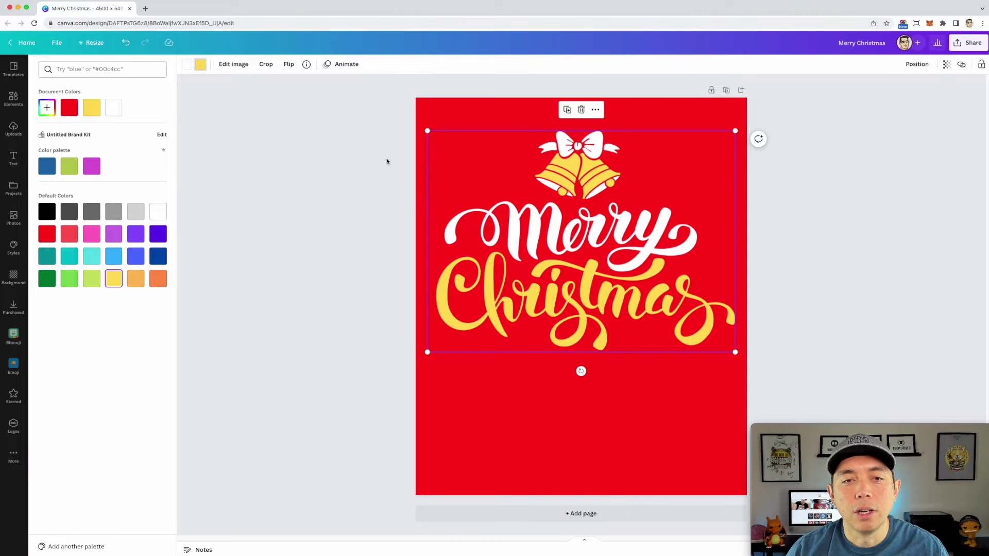
Bring up the download settings for the Merry Christmas design as PNG and enable a transparent background
click(601, 245)
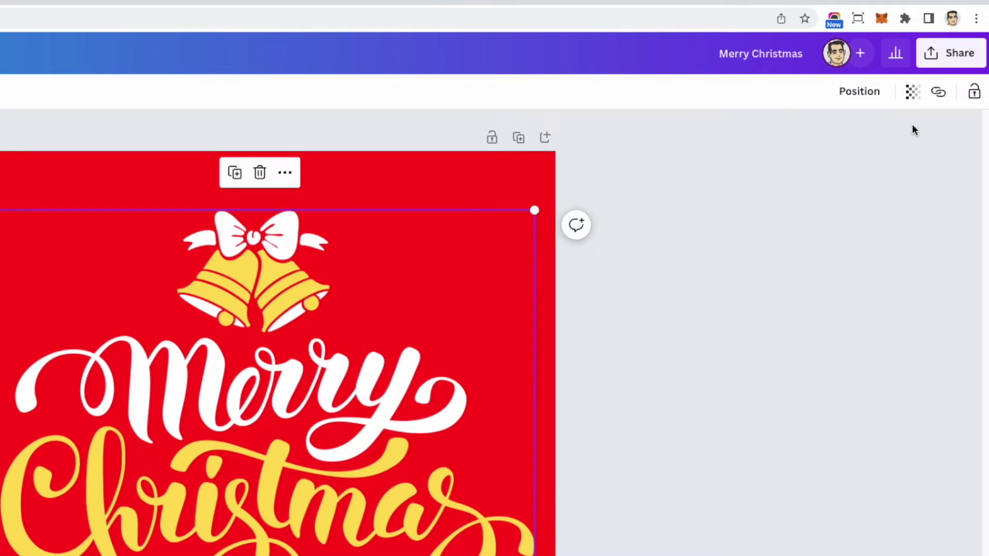
click(951, 53)
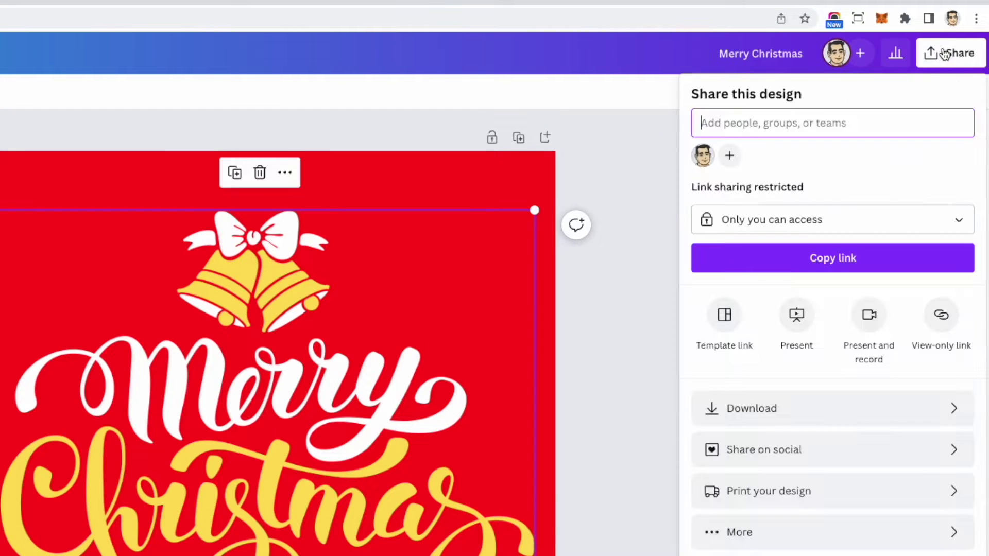
click(784, 407)
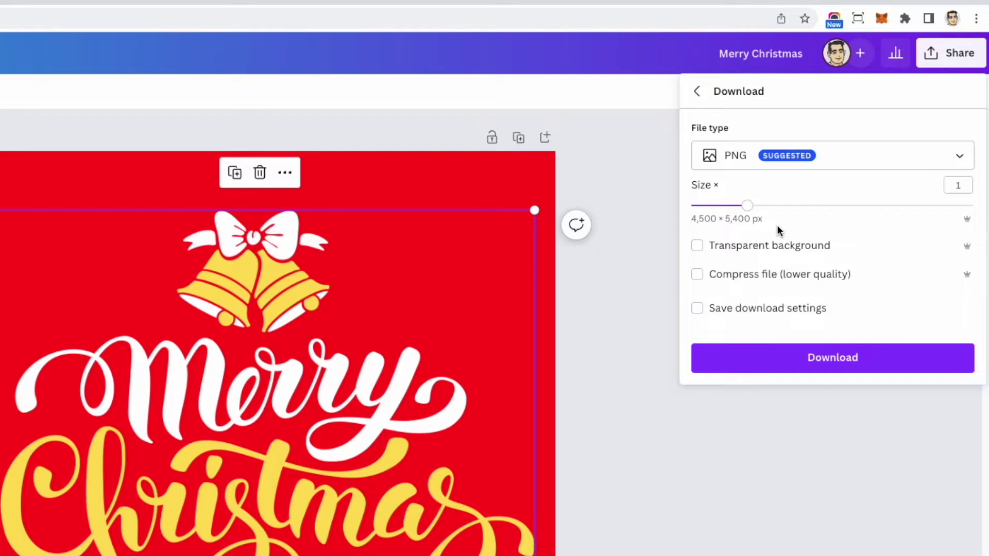
click(697, 246)
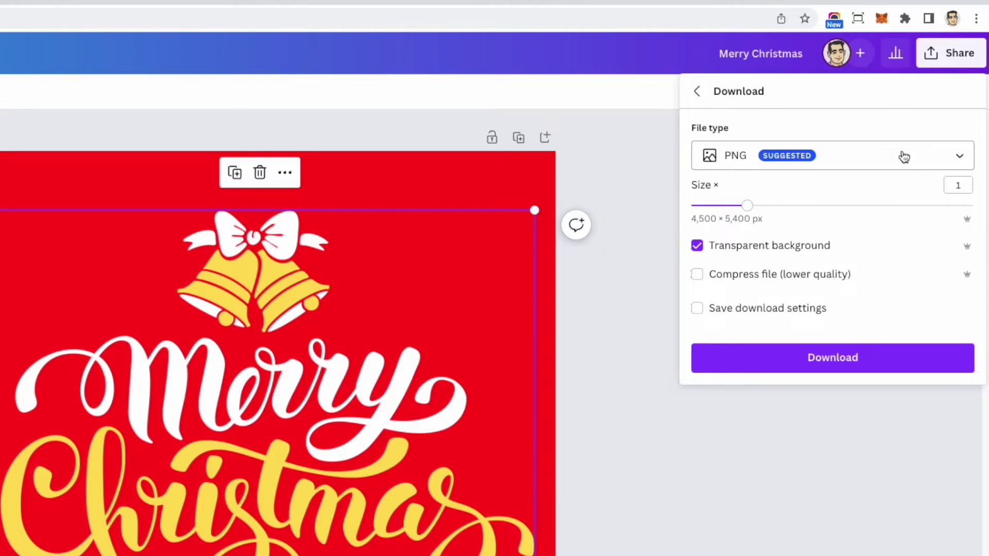
Set the file type to SVG and download the design with its transparent background
click(919, 163)
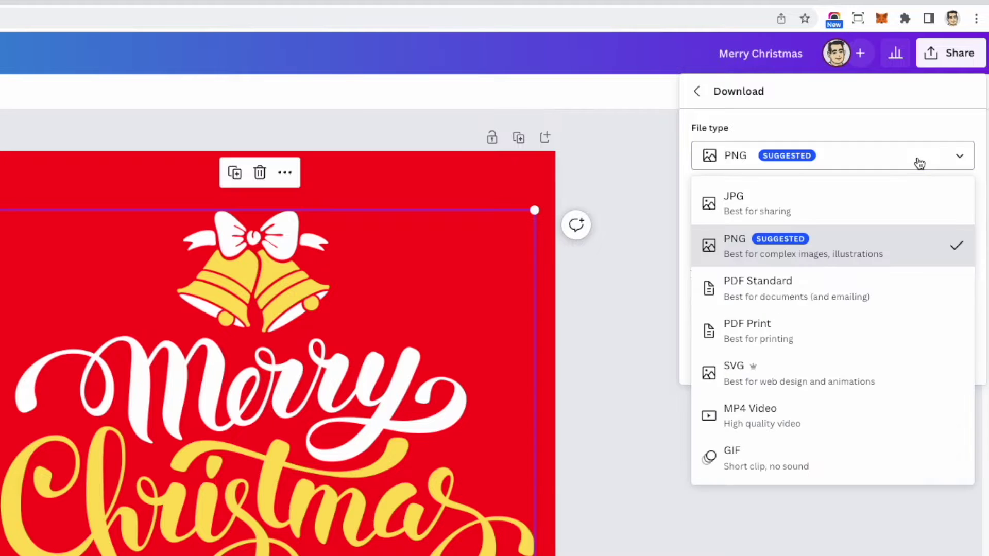
click(770, 379)
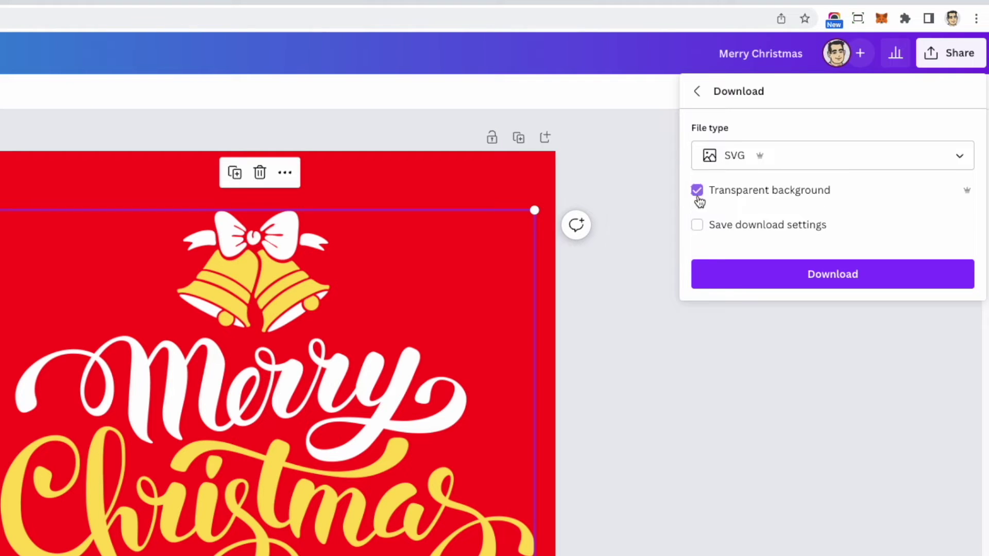
click(794, 283)
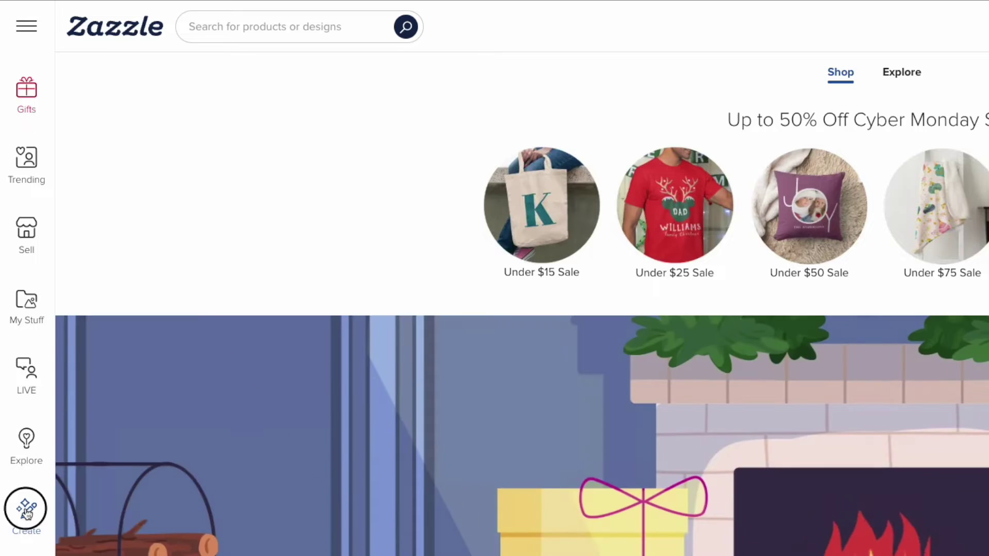
On Zazzle, start creating a product and open the blank T-shirt selection
click(25, 512)
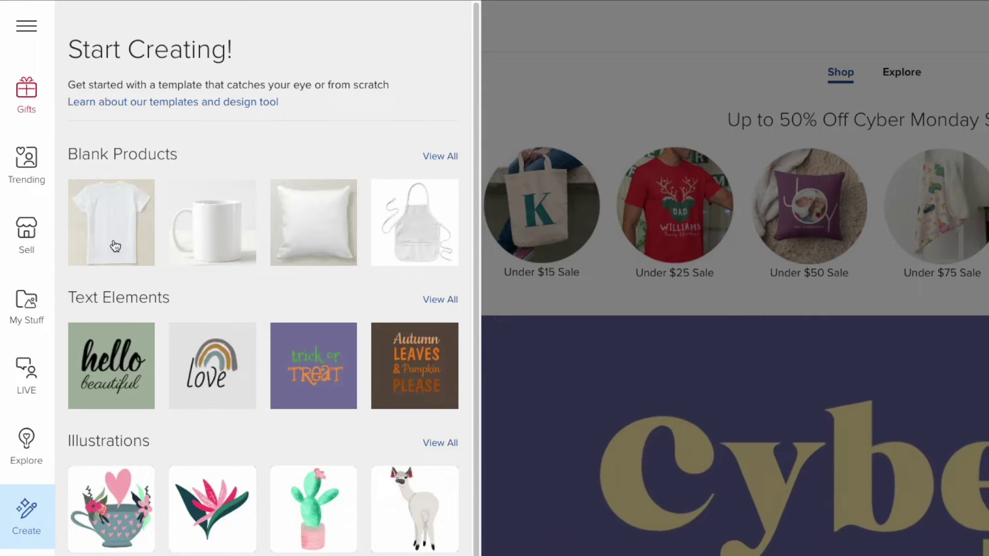
click(113, 244)
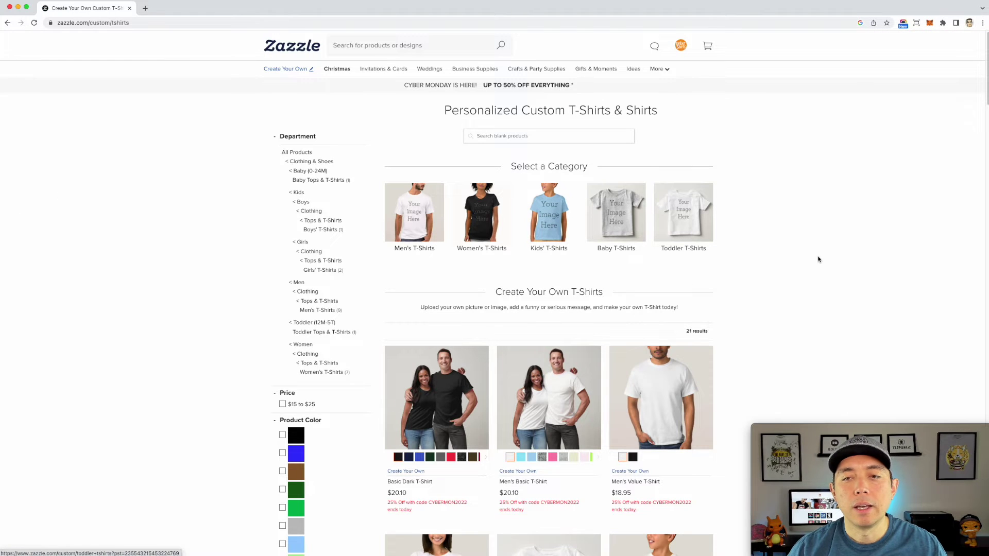
Browse the blank T-shirt catalog to compare the available men's, women's, kids' and long-sleeve styles and colors
scroll(810, 270, down, 4)
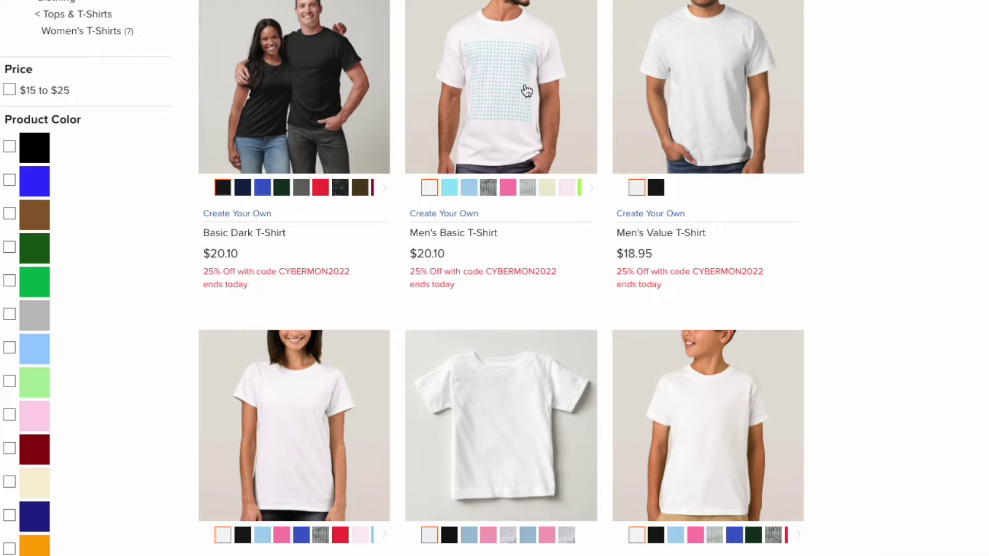
scroll(632, 233, down, 4)
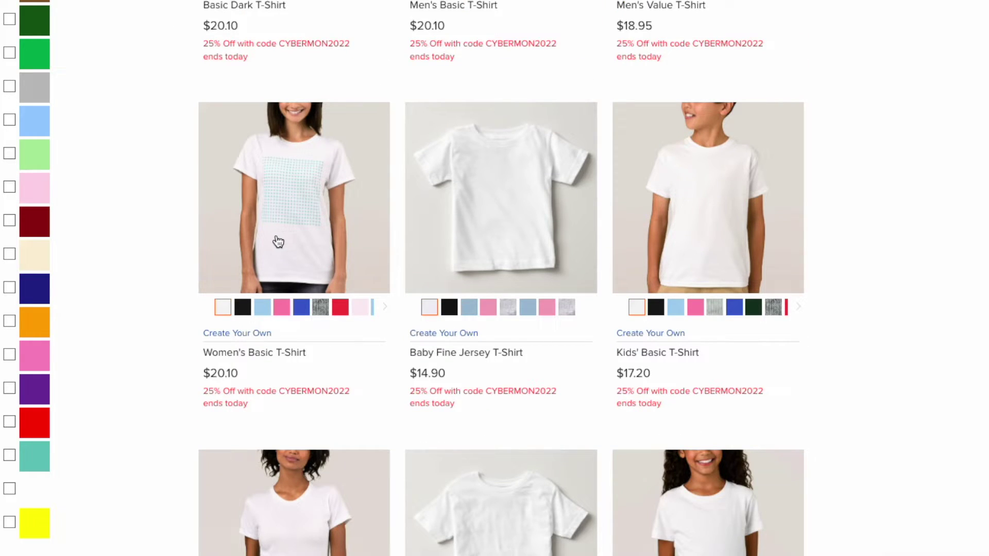
scroll(901, 223, down, 1)
scroll(717, 170, down, 3)
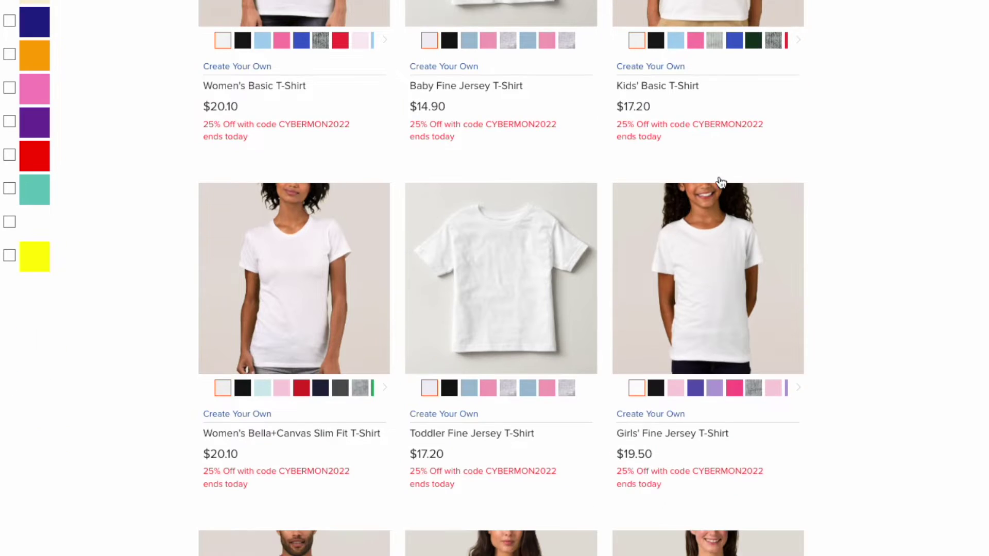
scroll(530, 373, up, 10)
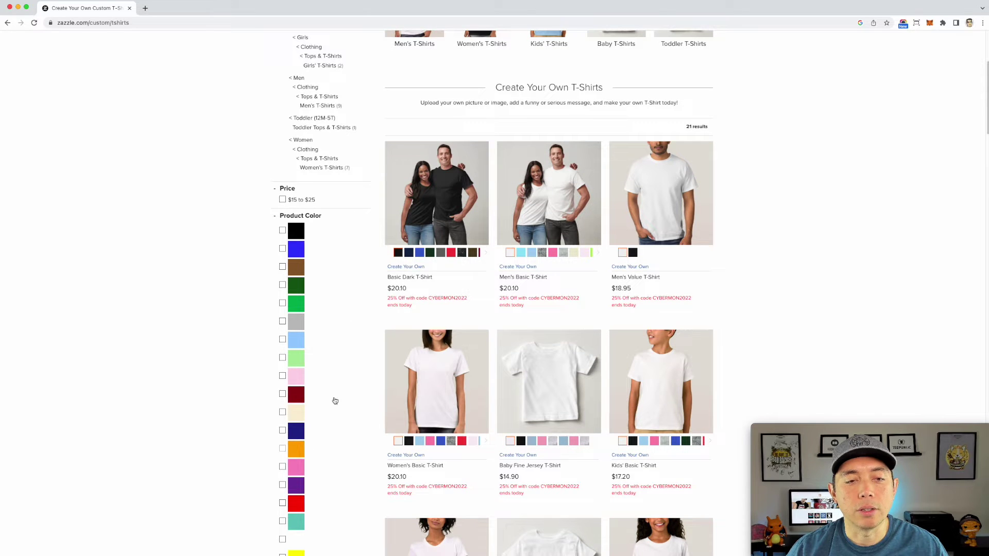
scroll(402, 214, up, 1)
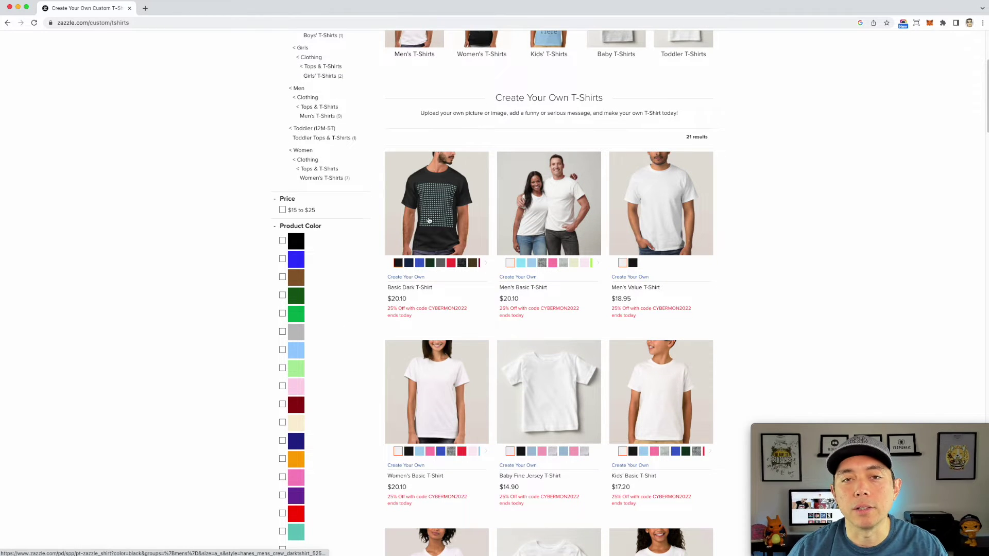
scroll(428, 220, up, 5)
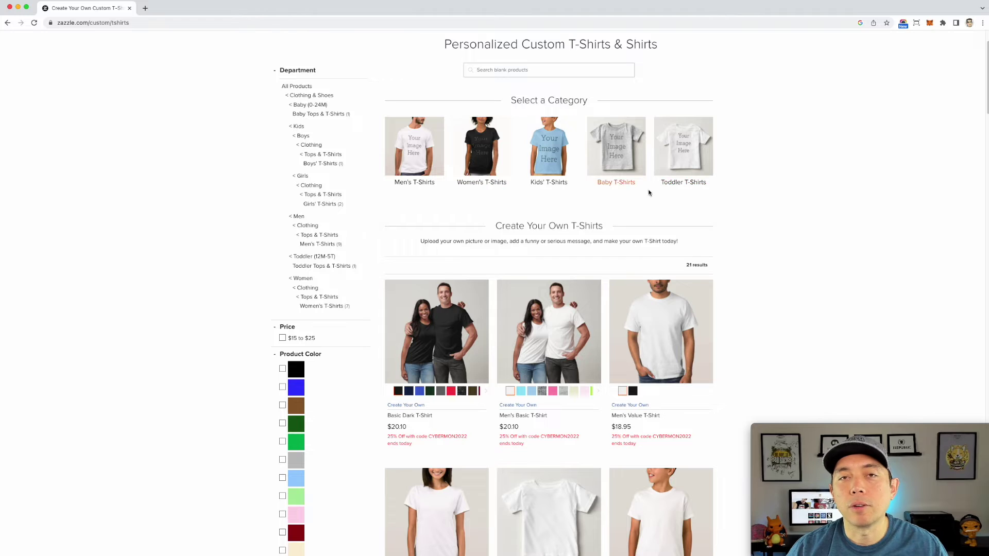
scroll(734, 254, down, 4)
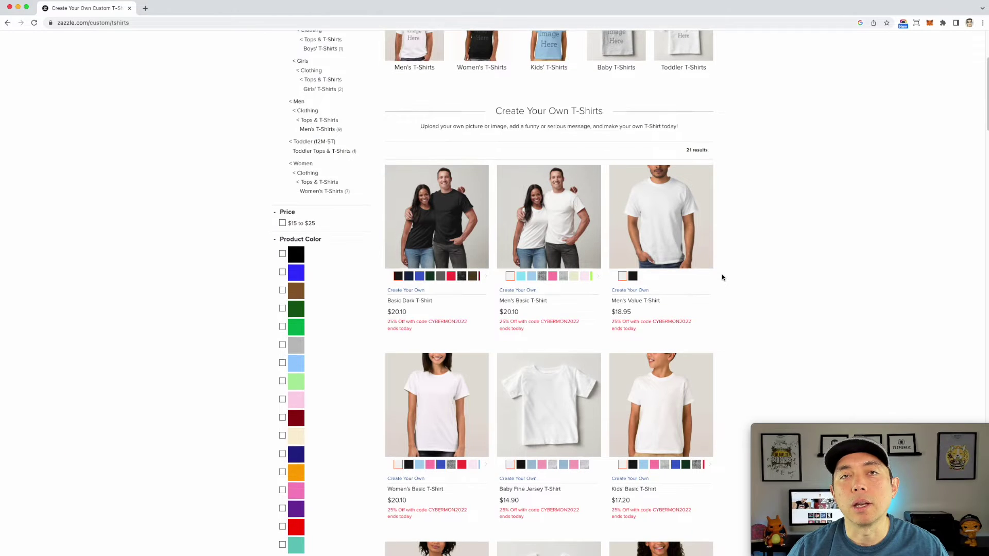
scroll(927, 332, down, 3)
scroll(722, 278, down, 2)
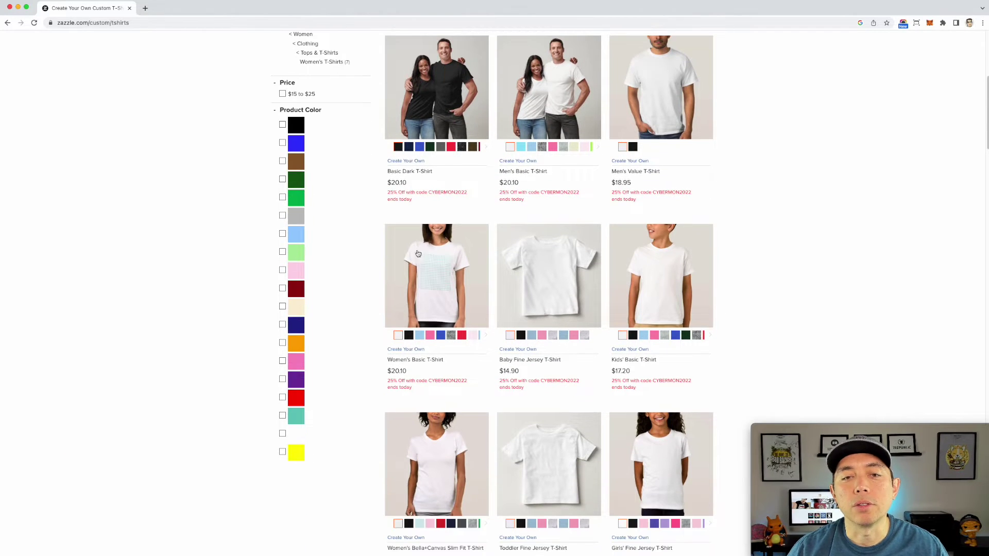
scroll(696, 251, down, 4)
scroll(696, 251, down, 10)
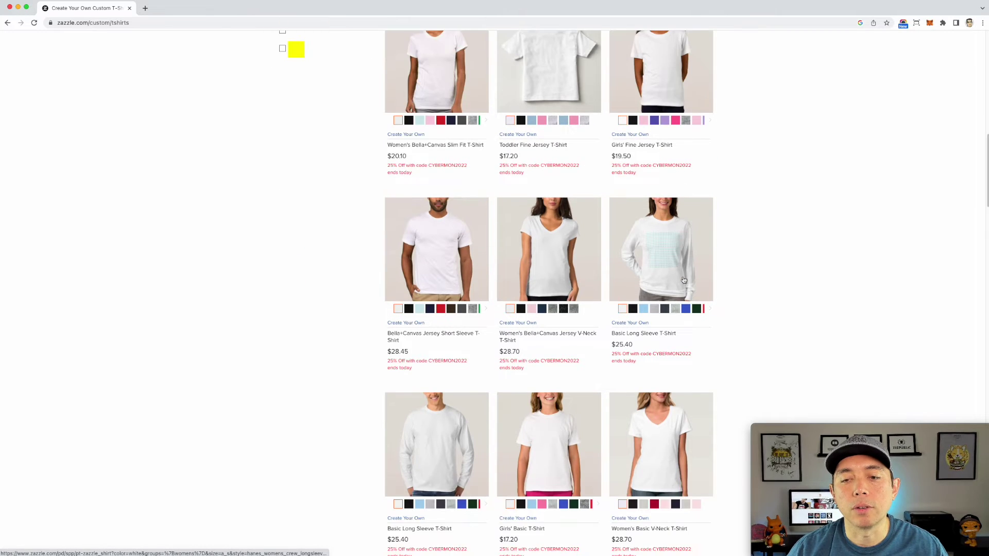
scroll(677, 298, up, 20)
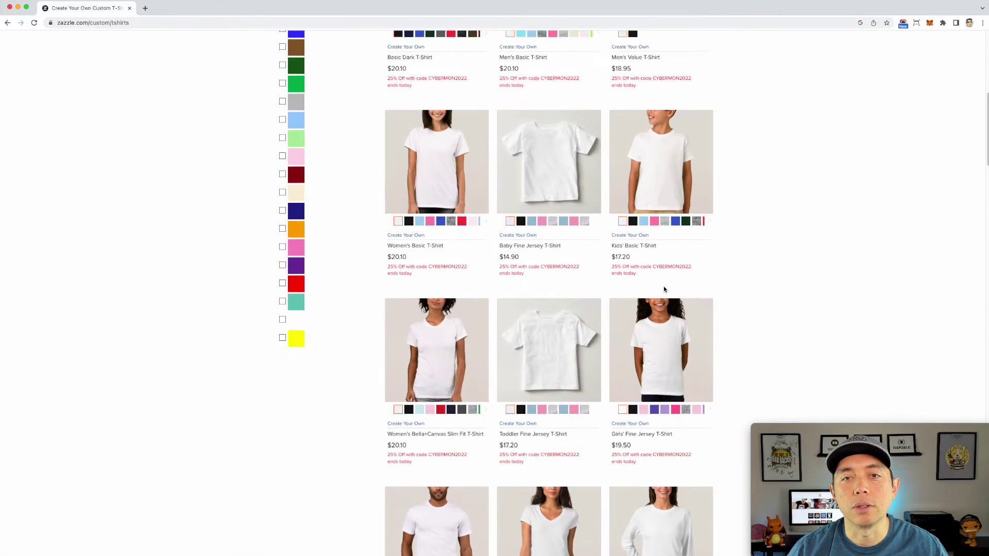
Open the Basic Dark T-Shirt product and set its color to Cardinal
click(414, 280)
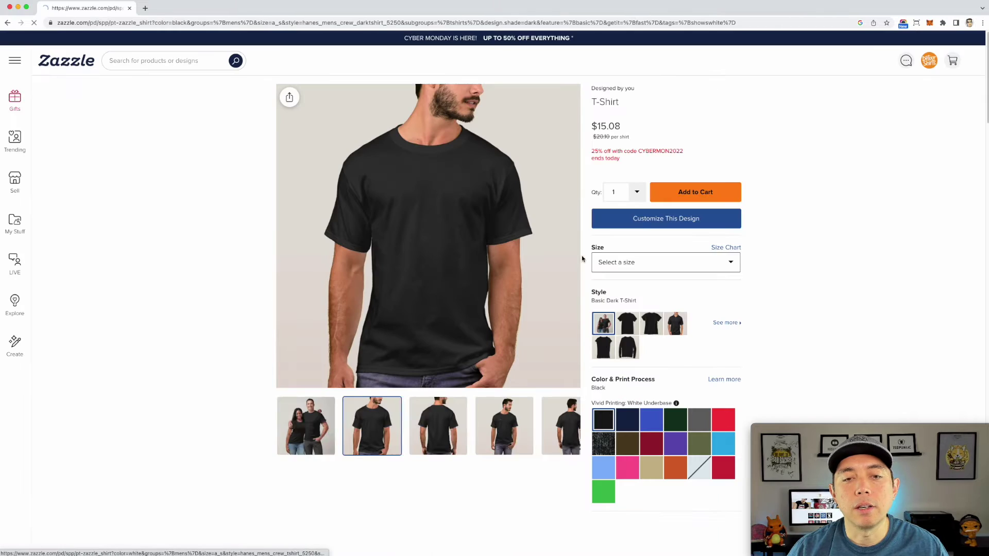
click(719, 469)
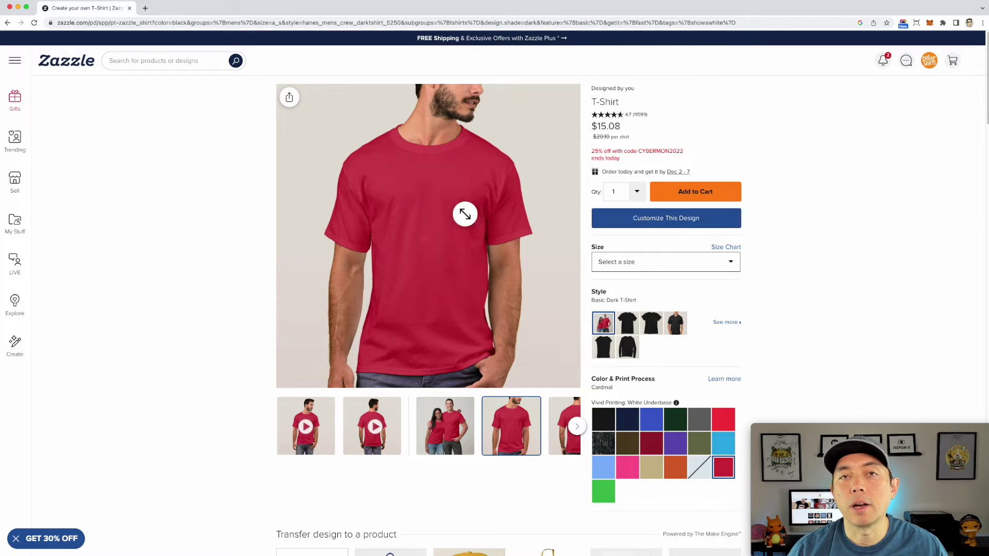
Start customizing the shirt and place the white and yellow Merry Christmas image from the uploaded files on its front
click(642, 221)
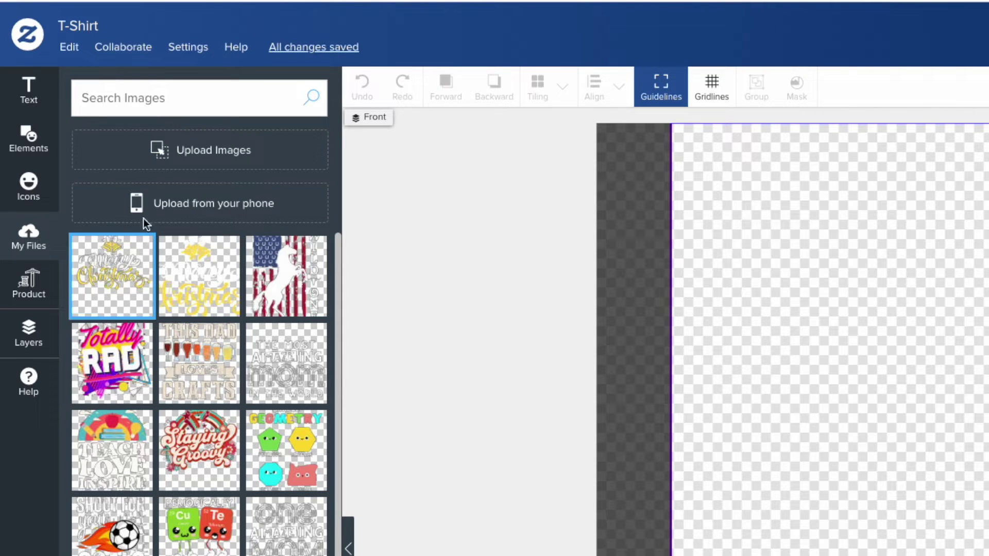
click(200, 158)
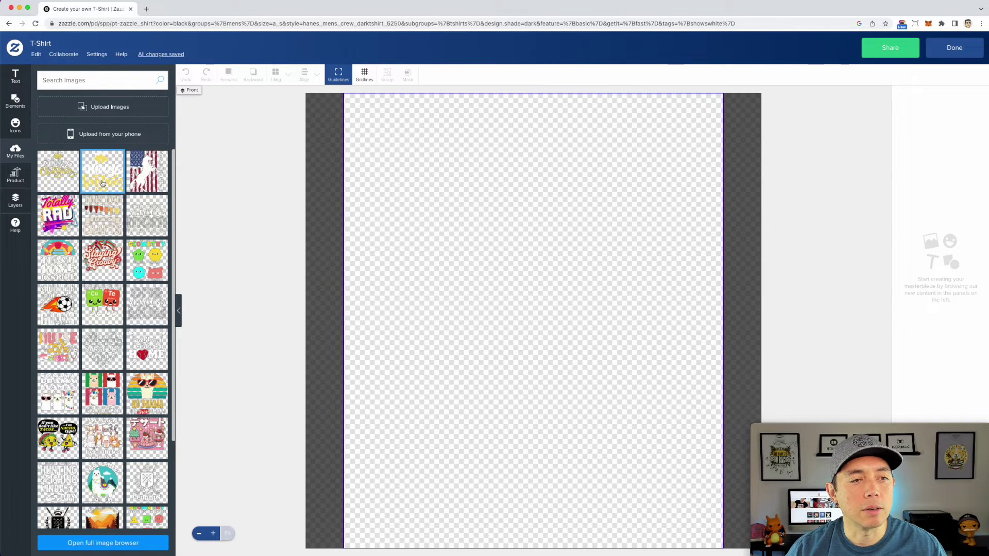
click(55, 170)
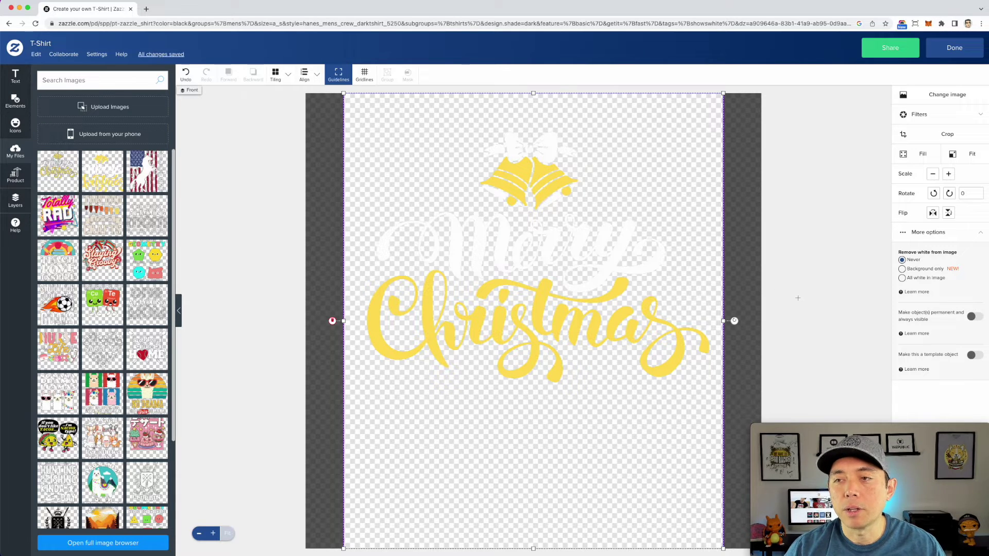
Dismiss the movie recording window and inspect the enlarged preview of the shirt with the Merry Christmas design
mouse_move(825, 443)
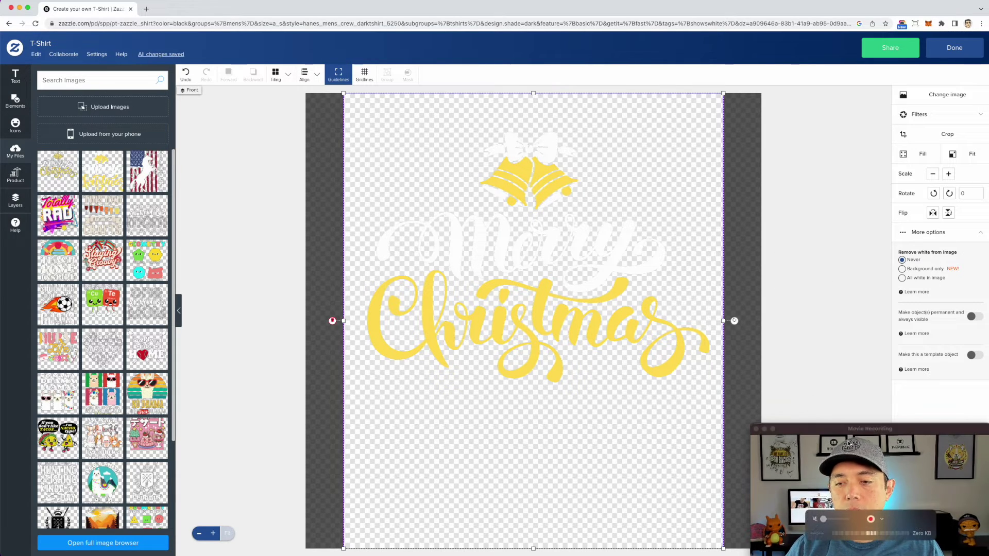
click(765, 432)
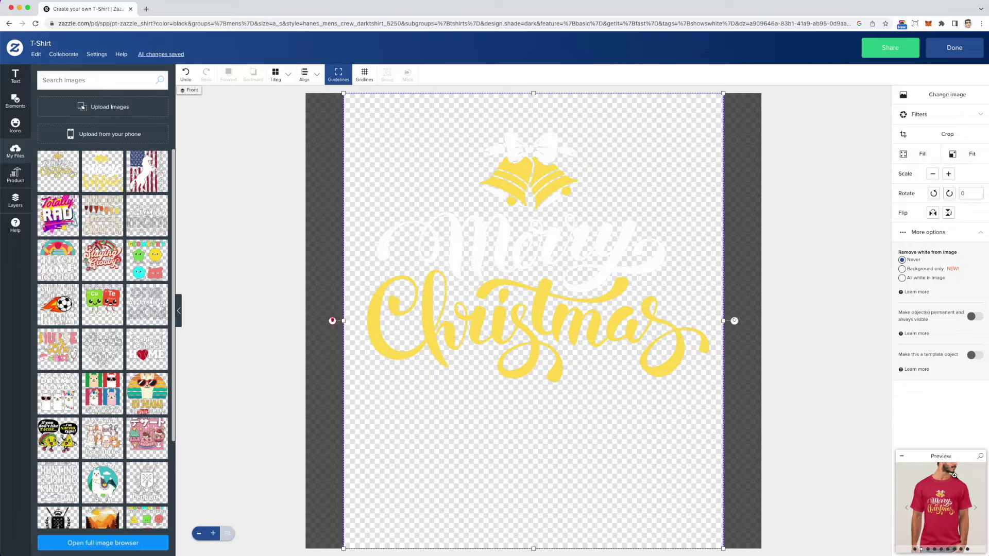
click(981, 460)
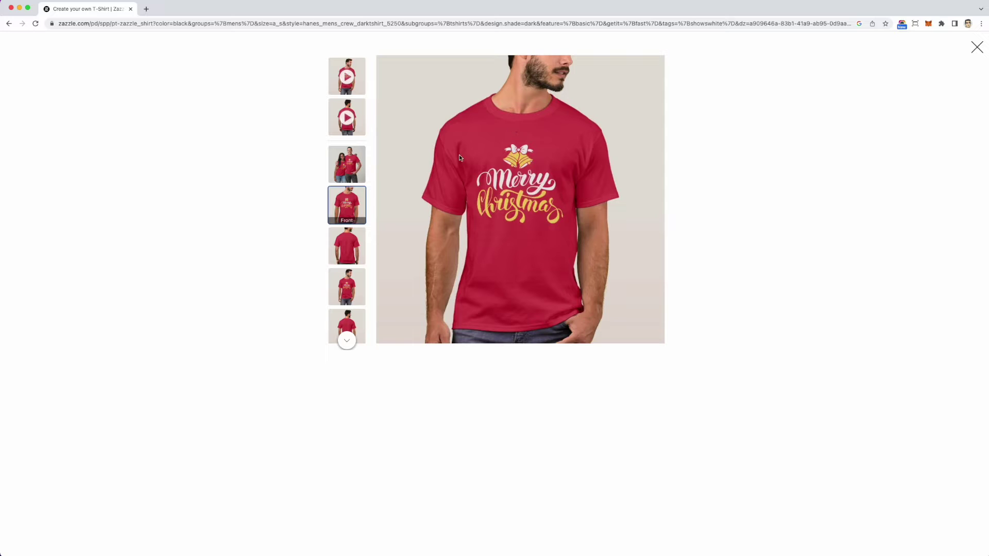
click(976, 46)
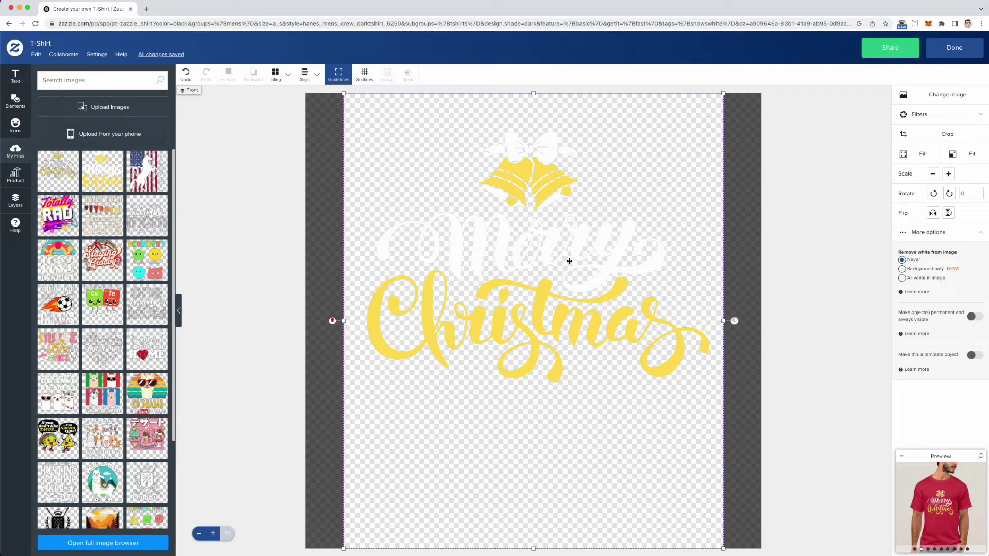
Shrink the Merry Christmas image, move it up on the shirt front and center it horizontally on the artboard
drag(723, 549, 662, 493)
drag(492, 257, 510, 234)
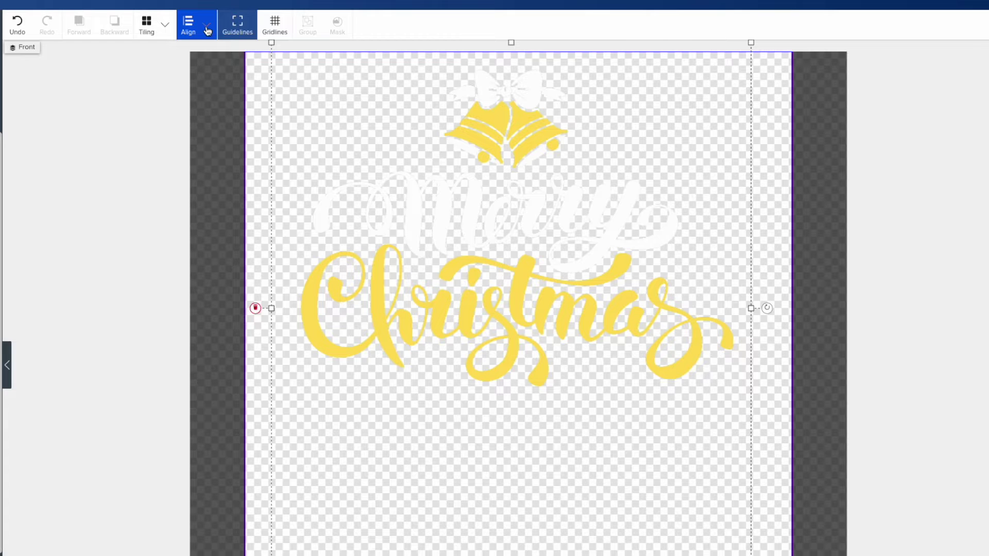
click(207, 28)
click(215, 77)
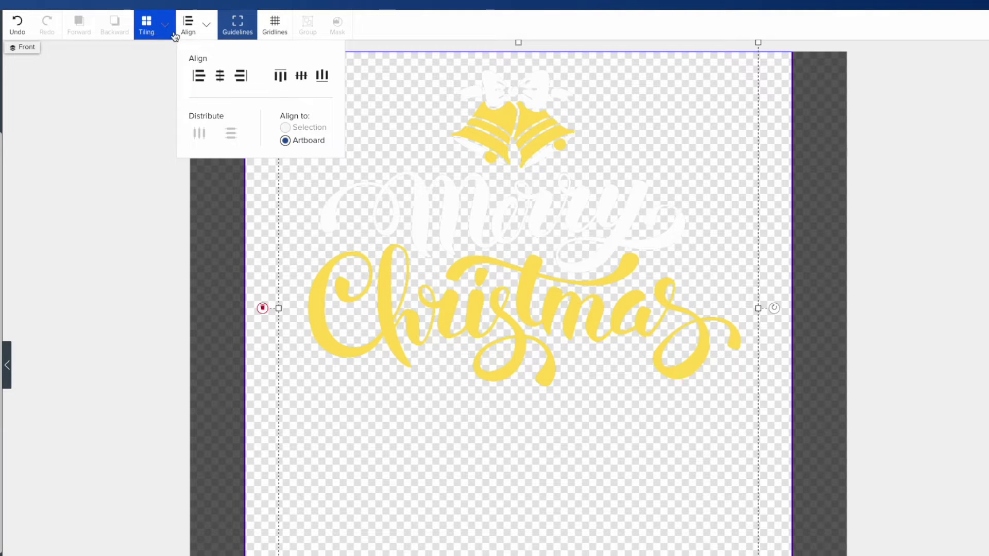
Switch the gridlines on and back off, and toggle the print-boundary guidelines on the artboard
click(277, 27)
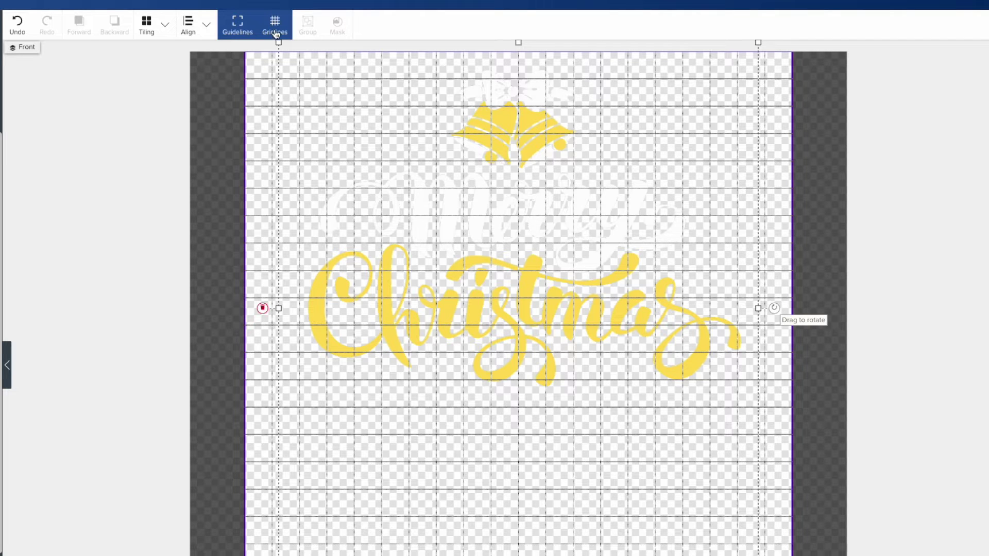
click(276, 32)
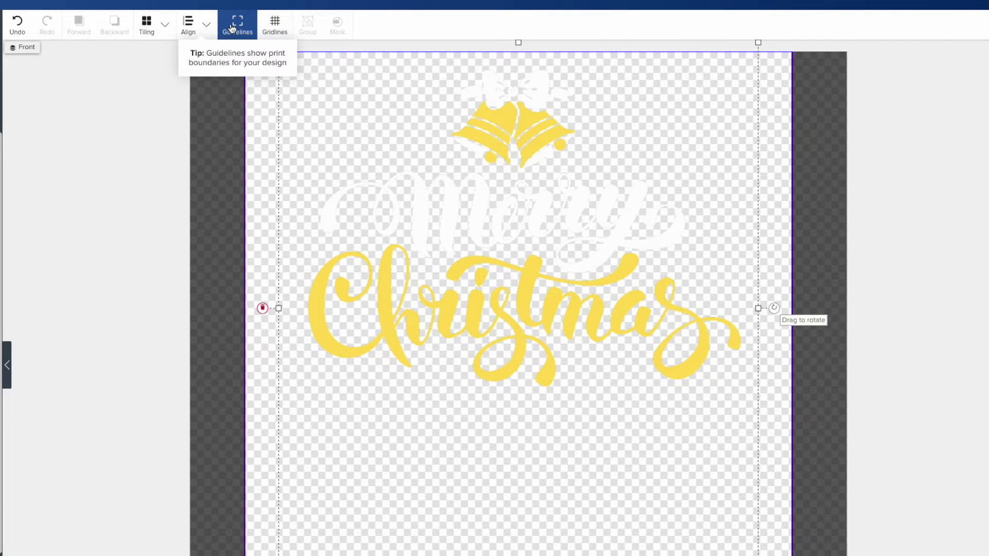
click(235, 27)
click(235, 27)
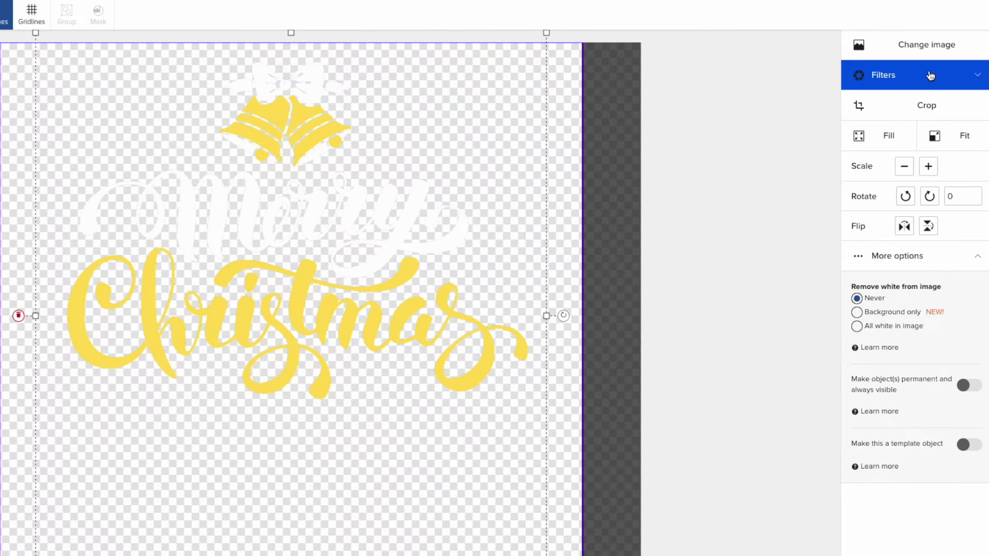
Review the image's available filters and its options for removing white, permanent visibility and template objects
click(930, 76)
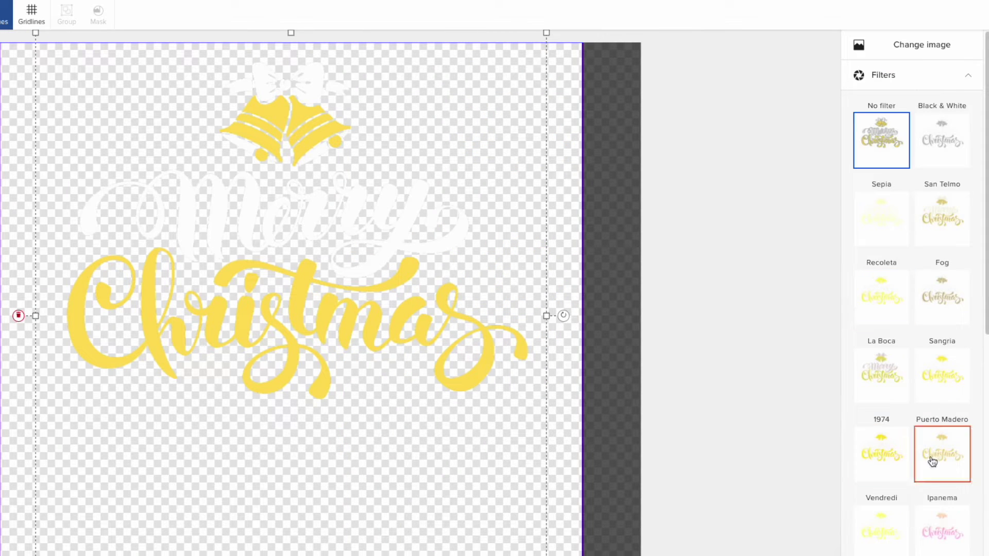
click(954, 82)
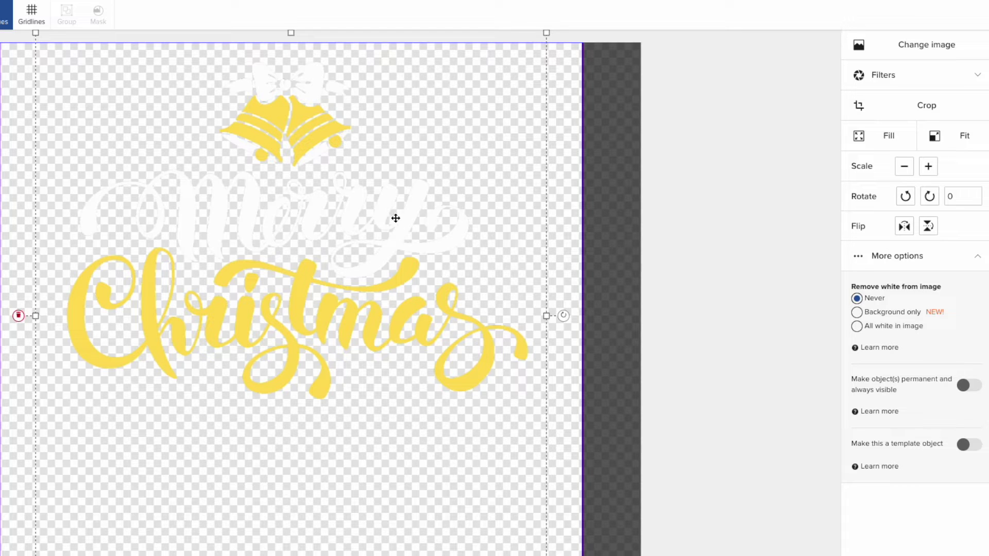
click(868, 318)
click(855, 313)
click(870, 327)
mouse_move(879, 419)
mouse_move(887, 473)
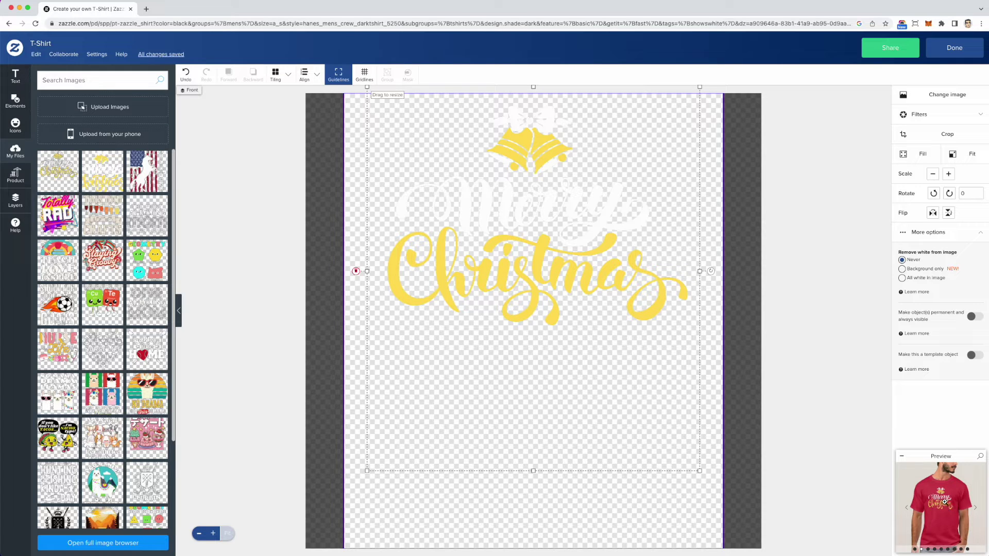
Inspect the enlarged shirt preview in the unisex and front views, and return to the design editor
click(982, 458)
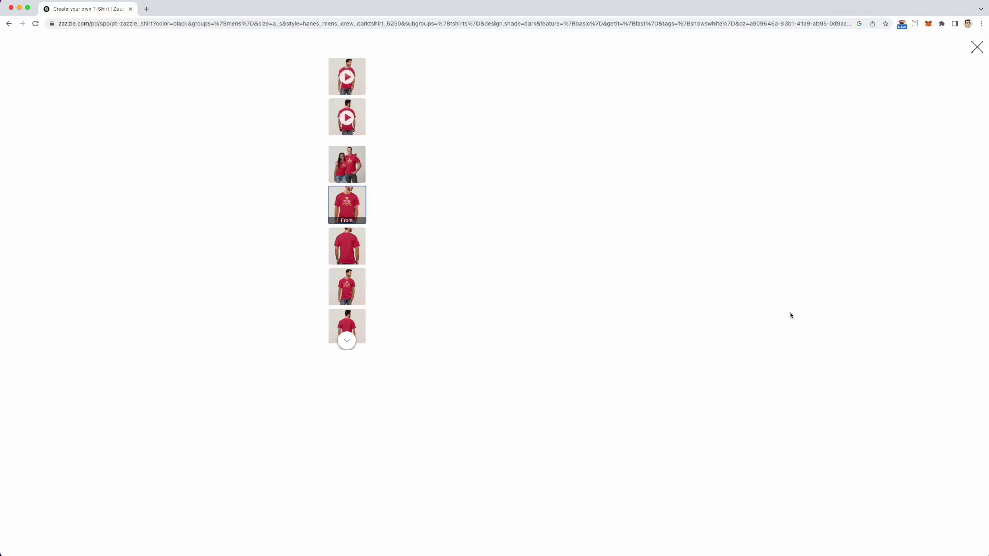
click(339, 165)
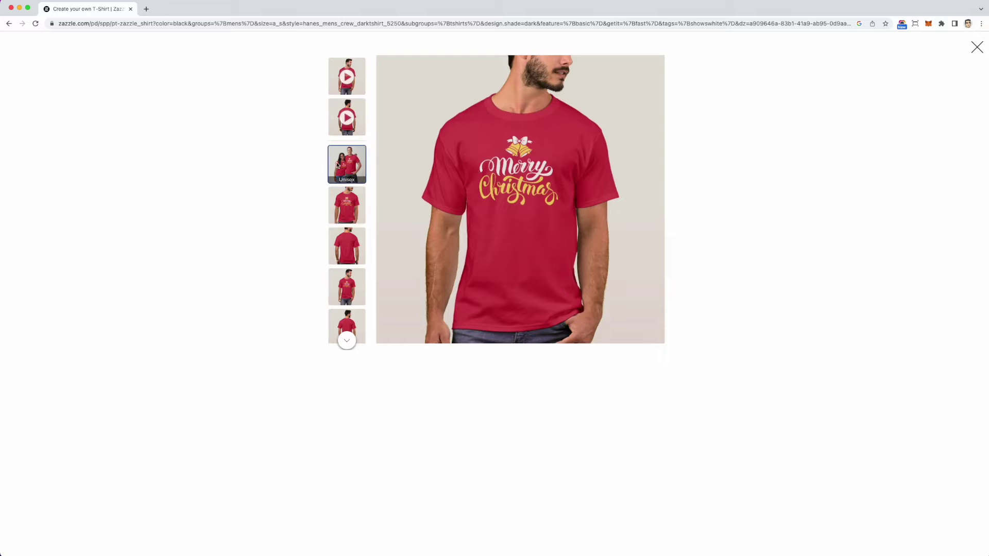
click(354, 215)
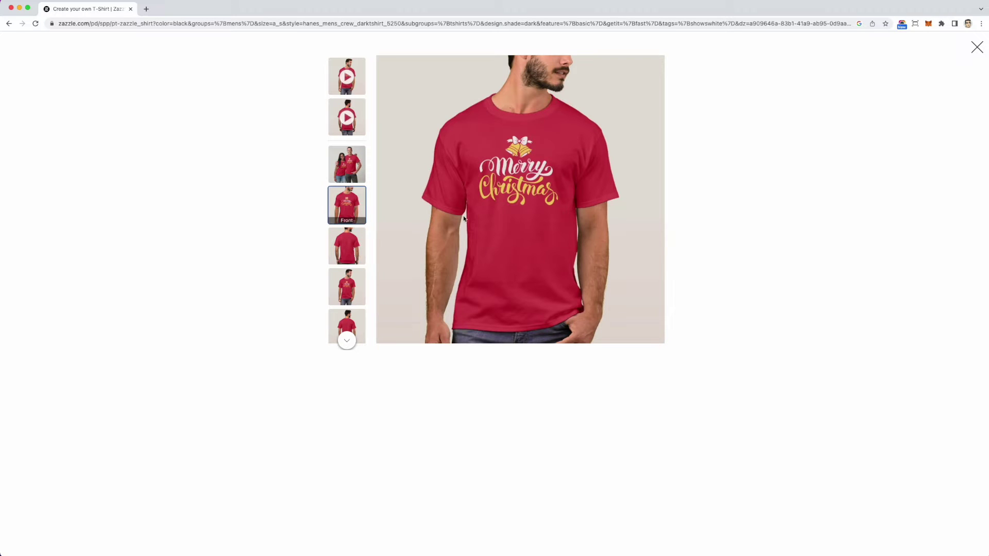
click(978, 48)
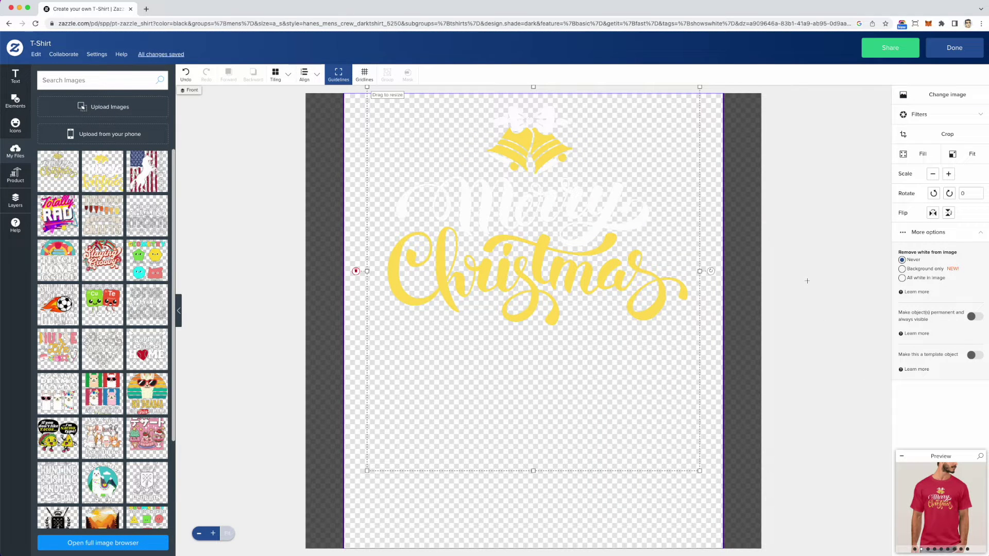
Finish the design and put the shirt up for sale in the Maroon color
click(955, 47)
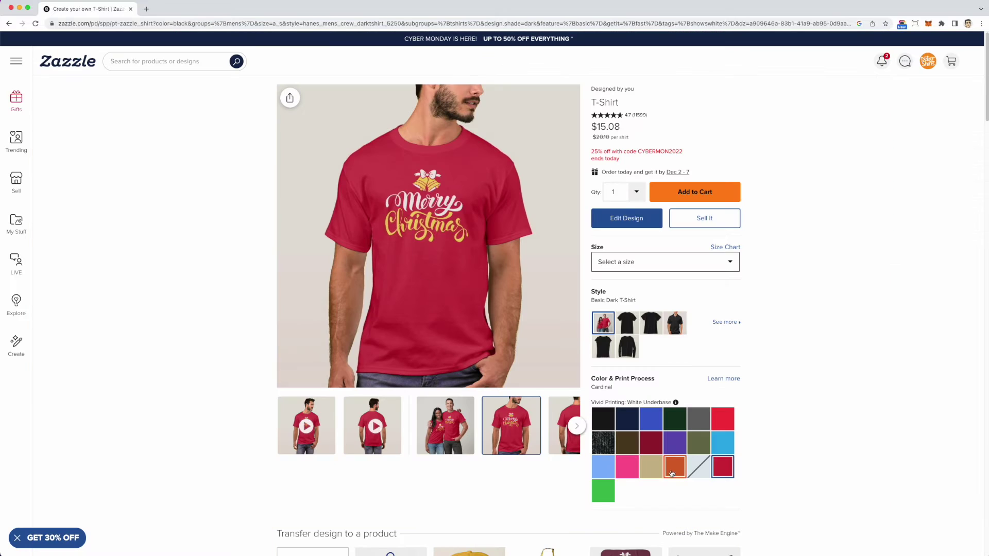
click(650, 443)
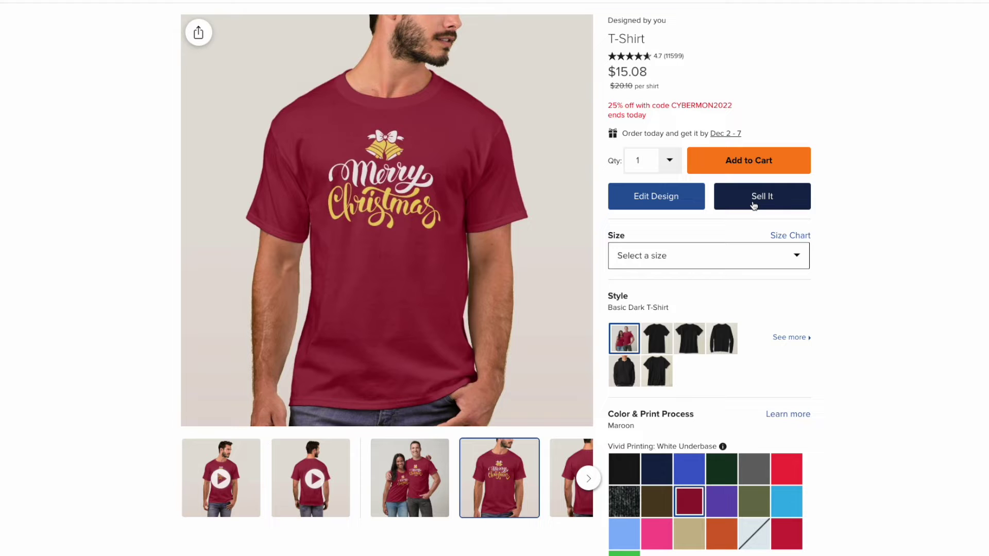
click(752, 200)
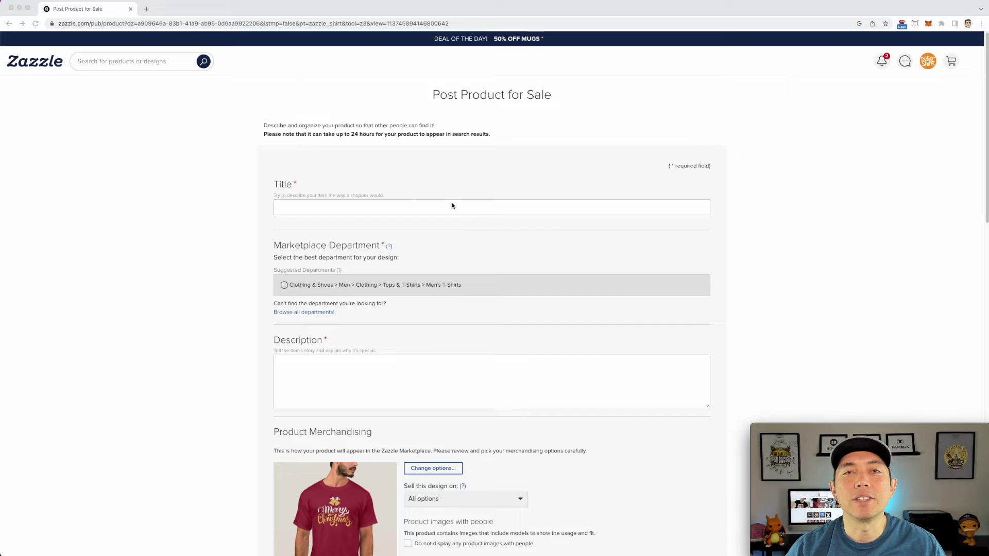
Enter "Merry Christmas Bells Vintage Design" as the title of the product for sale
click(311, 206)
click(310, 207)
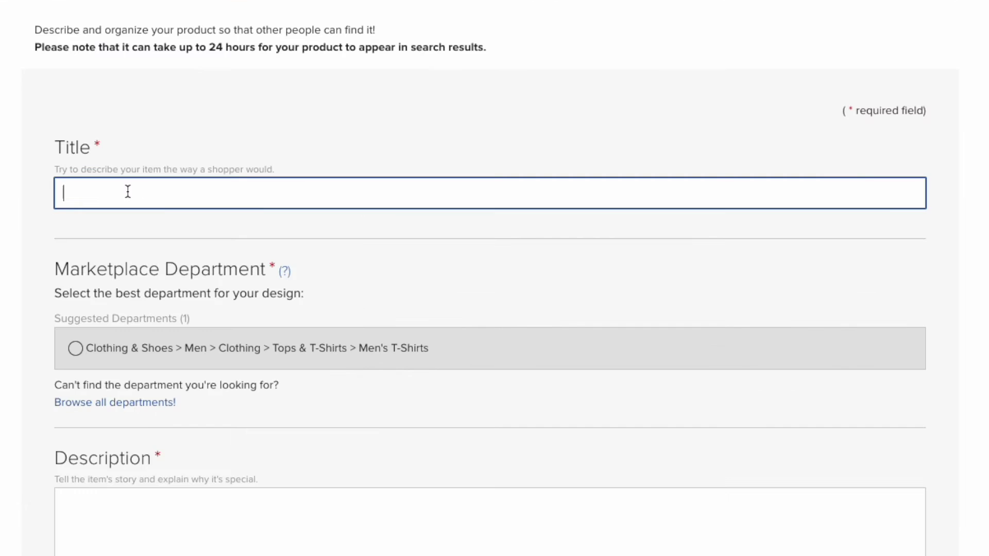
text(Merry Christmas 2022)
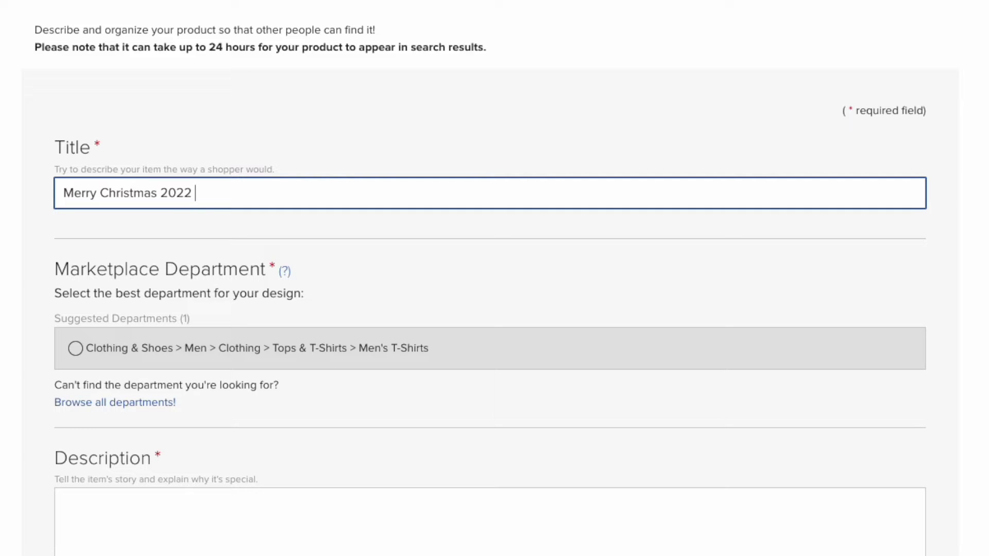
text( w)
key(BackSpace)
key(BackSpace)
text(C)
key(BackSpace)
key(BackSpace)
key(BackSpace)
key(BackSpace)
key(BackSpace)
key(BackSpace)
text(Bells Vintage Design)
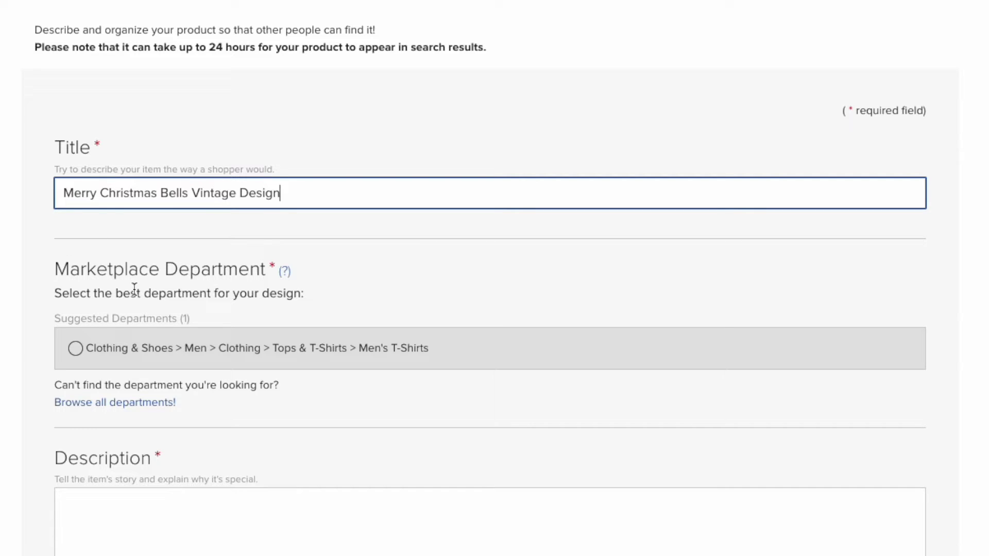
click(271, 337)
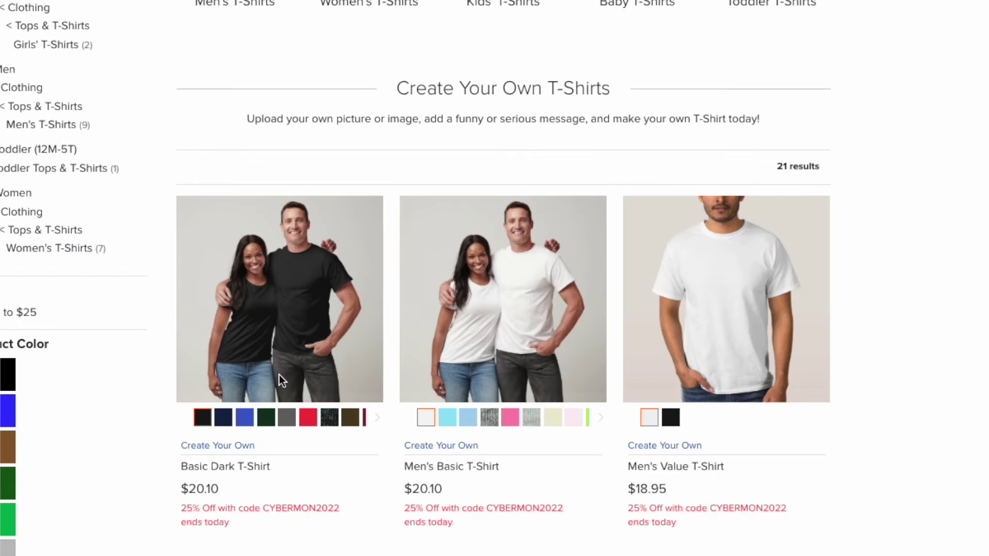
Look through the men's, women's, baby and kids' shirts in the Create Your Own T-Shirts catalog
scroll(279, 380, down, 4)
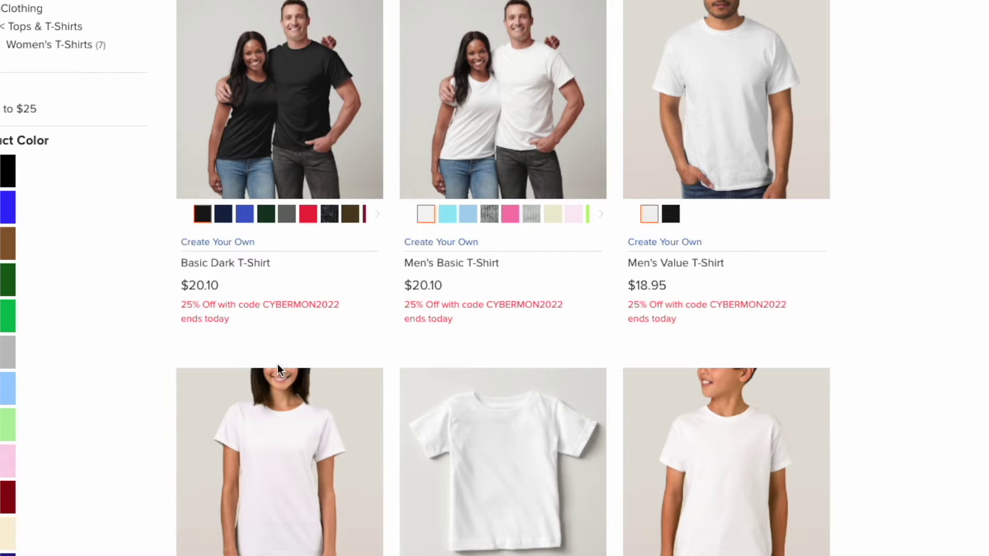
scroll(293, 217, down, 4)
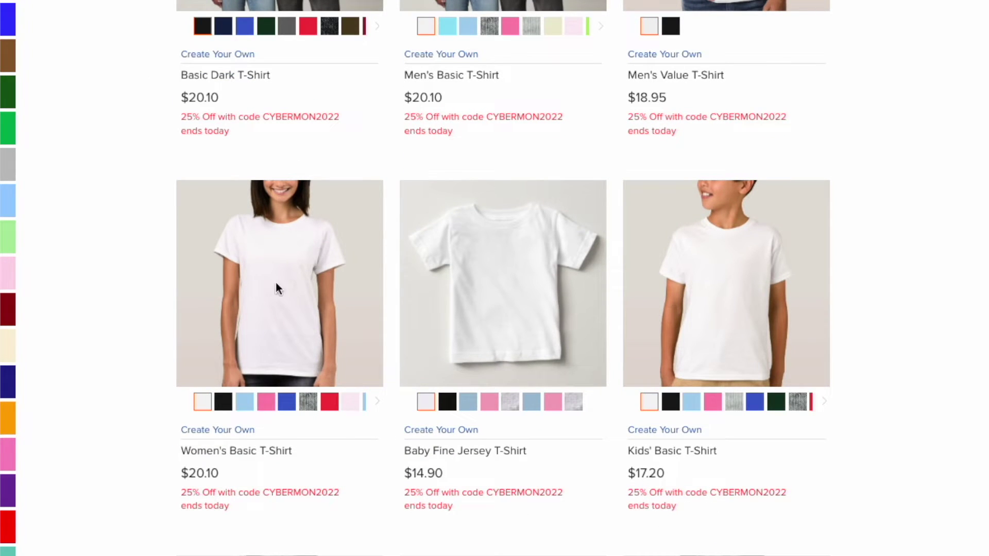
scroll(534, 388, down, 4)
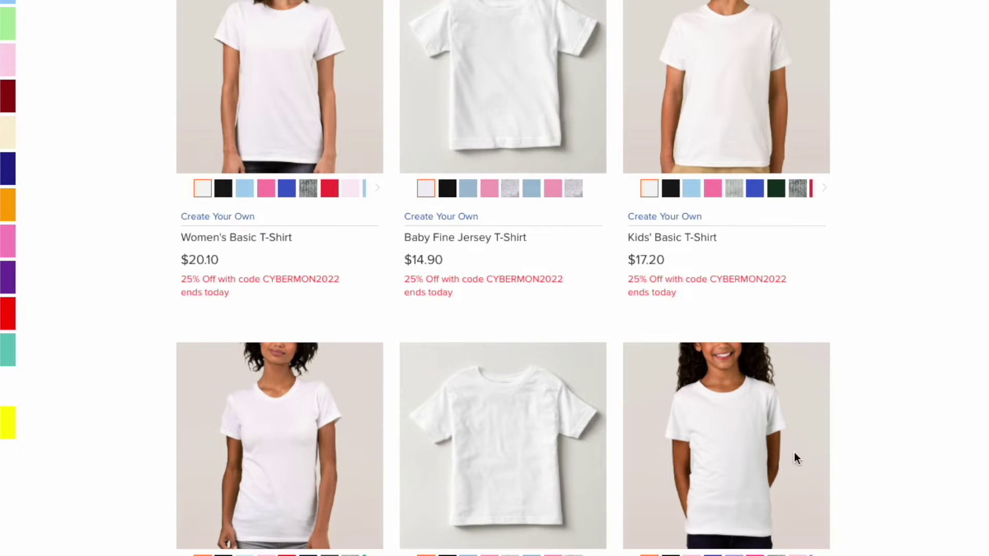
scroll(847, 369, down, 1)
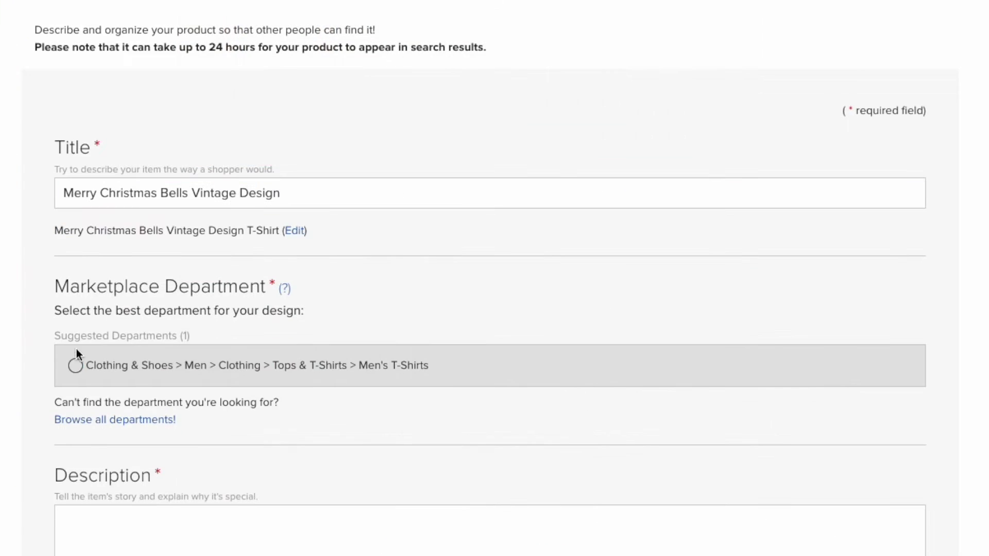
Assign the suggested Men's T-Shirts department and enter the description "This is a design for Christmas and for families...."
click(77, 366)
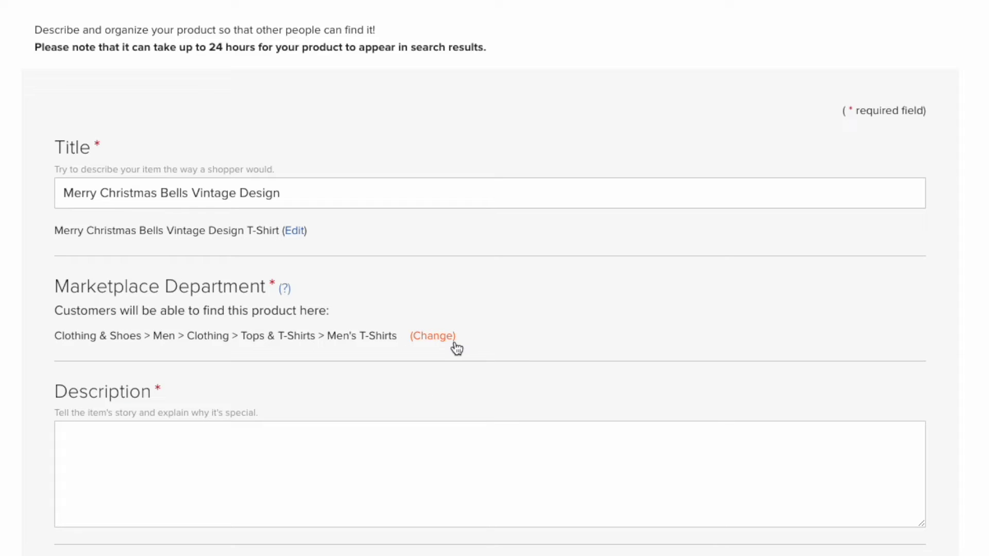
scroll(505, 442, down, 1)
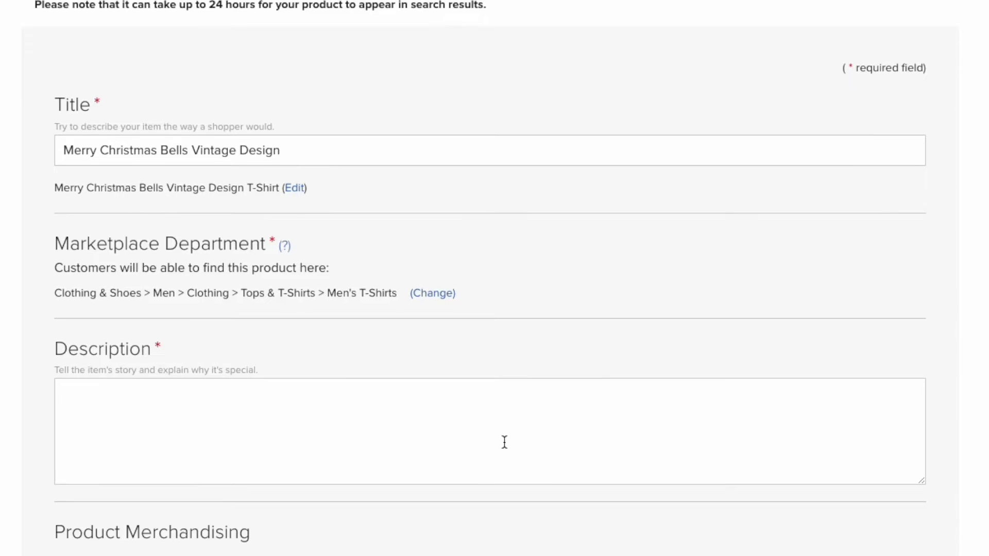
scroll(182, 408, down, 1)
click(105, 283)
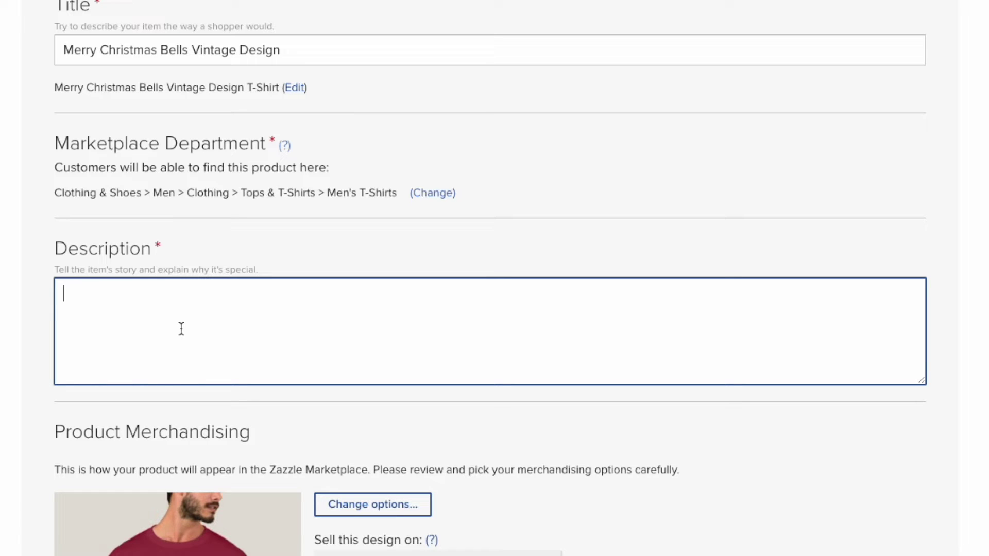
text(This is a)
text( t)
text(design for )
text(Christma)
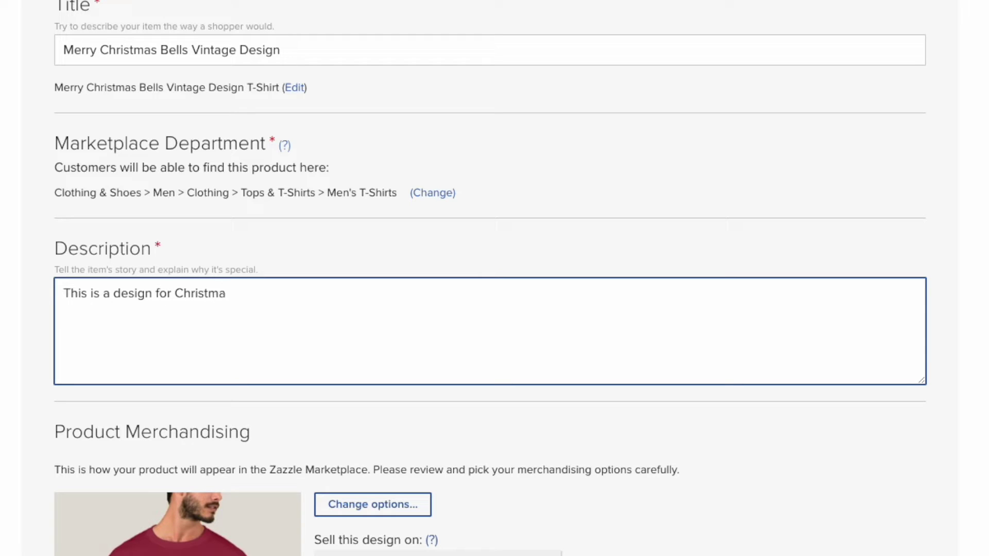
text(s and for families....)
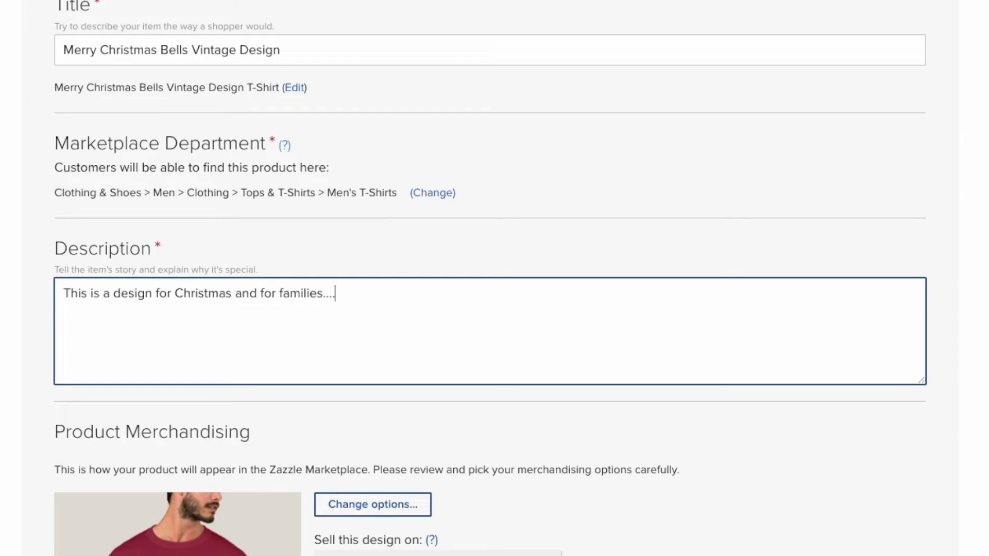
Open the Events & Occasions category choices and look through the Expressions options
scroll(442, 340, down, 5)
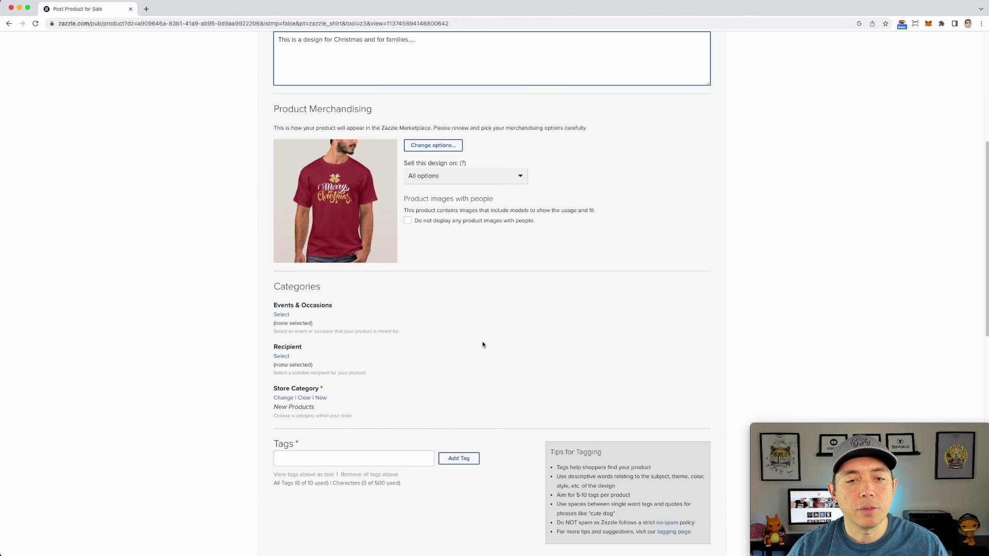
scroll(409, 71, up, 1)
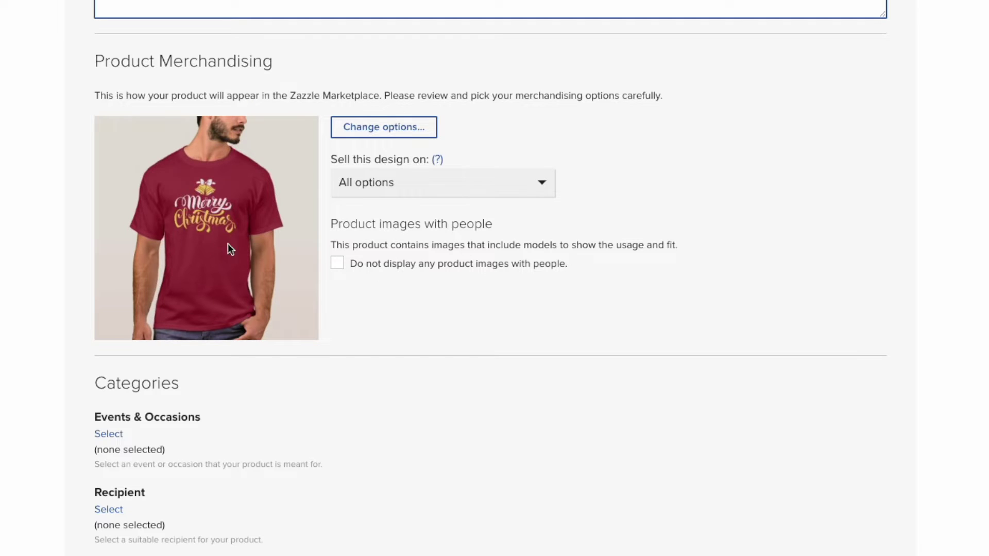
scroll(431, 298, down, 5)
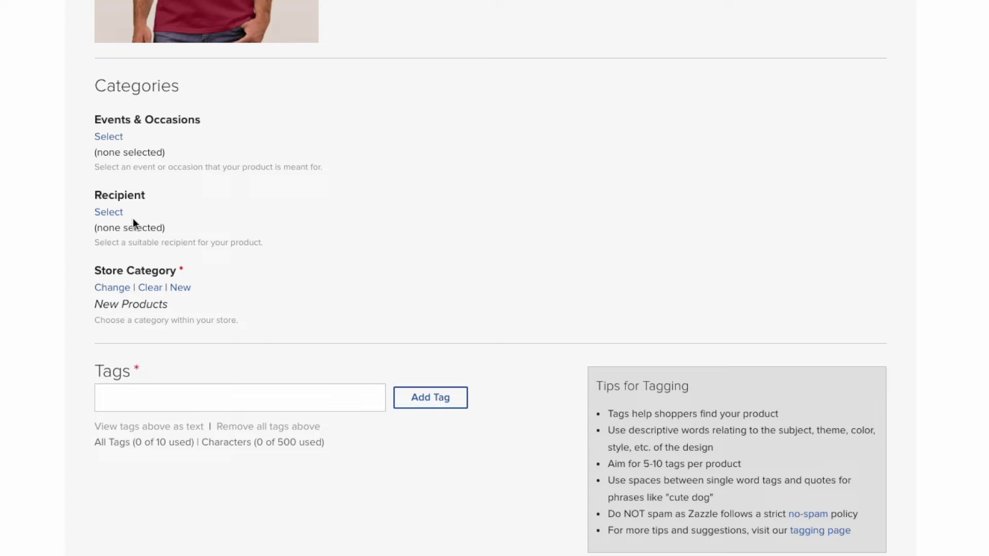
click(109, 137)
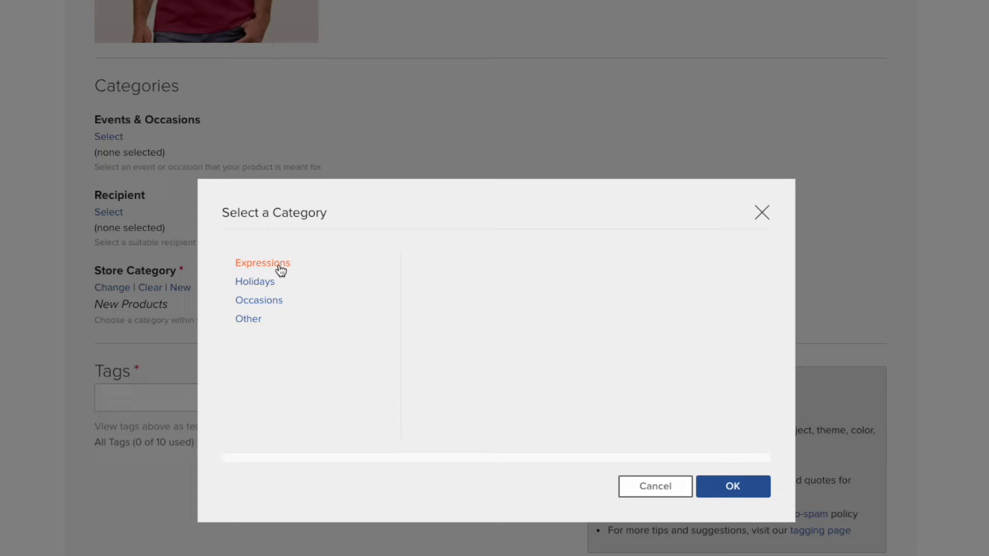
click(278, 270)
scroll(515, 293, down, 1)
scroll(514, 294, up, 1)
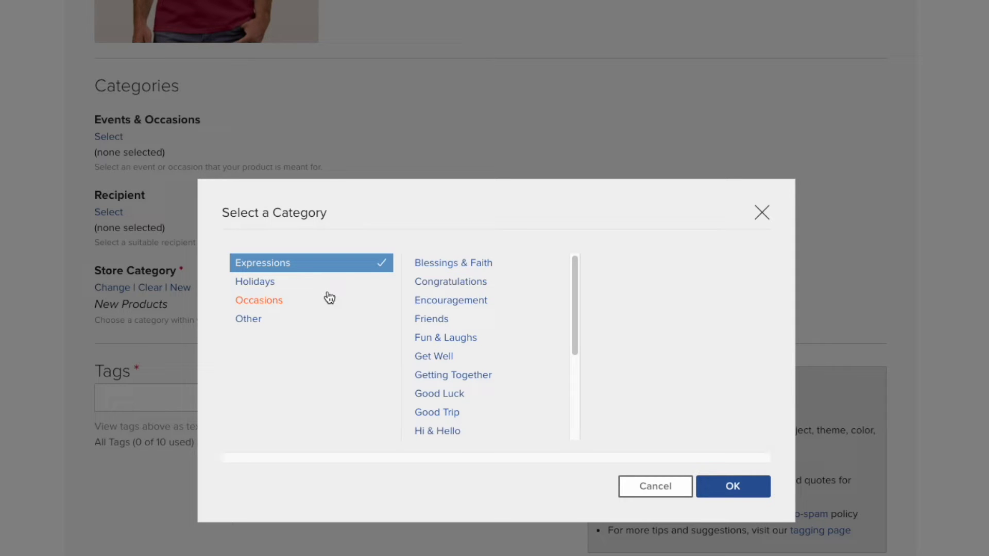
Set the Events & Occasions category to Holidays > Christmas
click(289, 284)
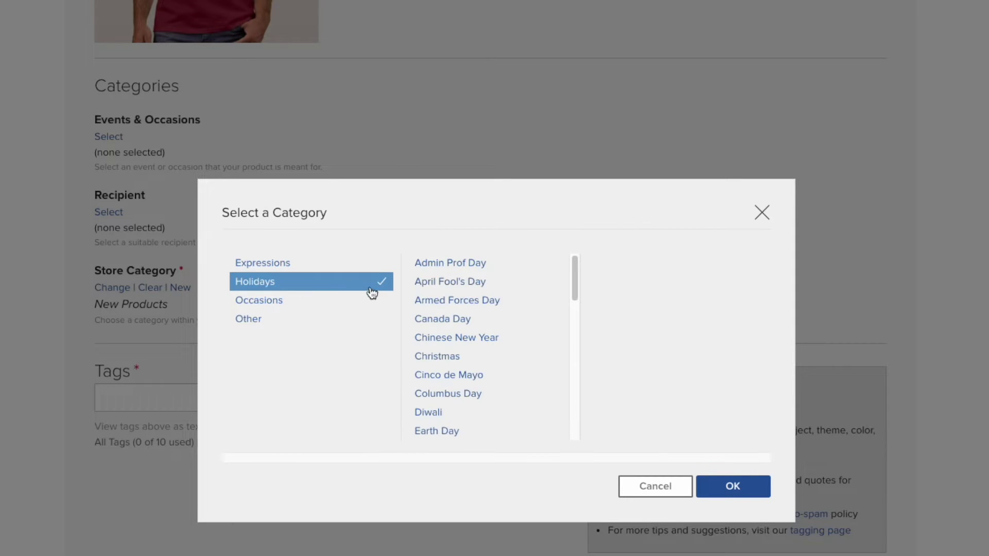
scroll(509, 309, down, 1)
scroll(509, 309, down, 8)
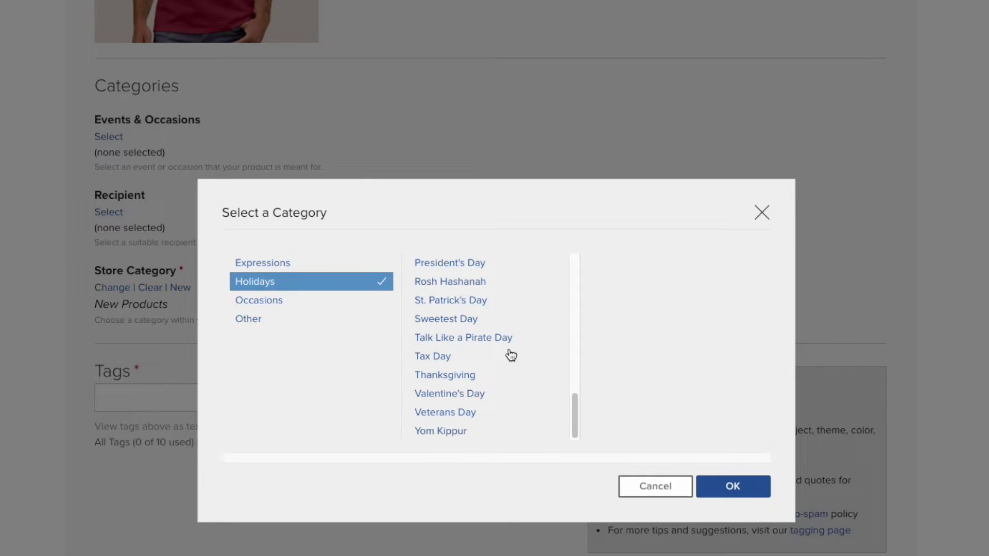
scroll(507, 355, up, 7)
scroll(472, 323, up, 1)
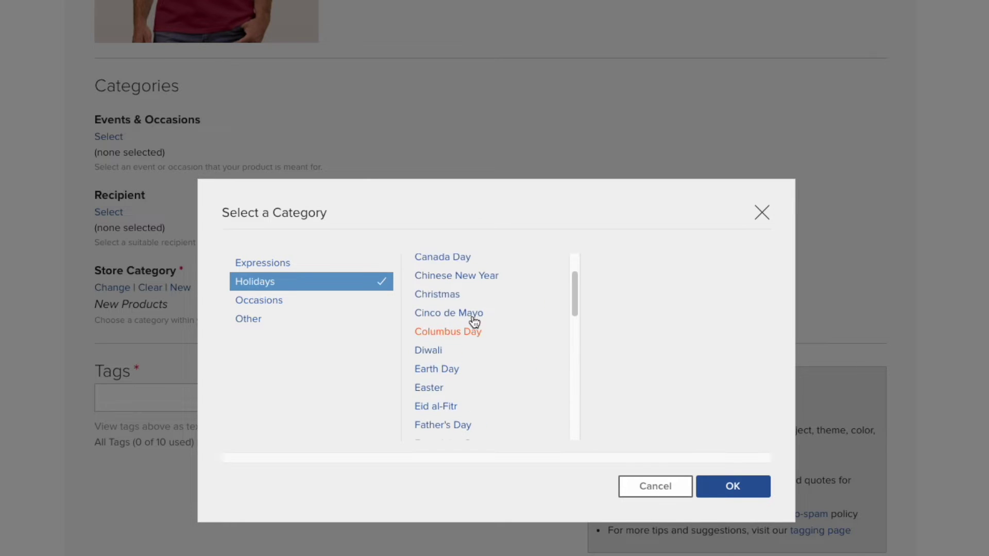
click(458, 296)
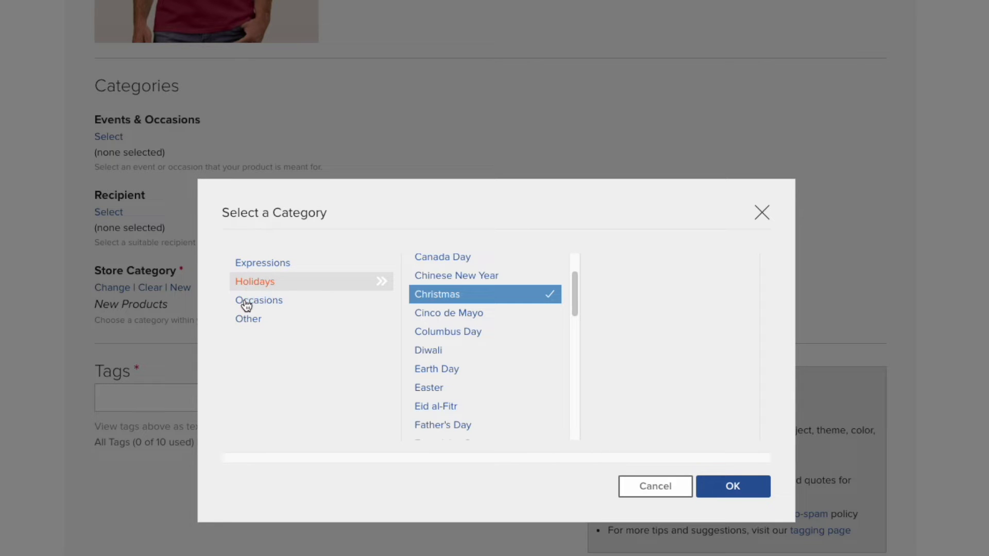
scroll(484, 340, down, 10)
scroll(485, 348, up, 8)
scroll(487, 351, down, 1)
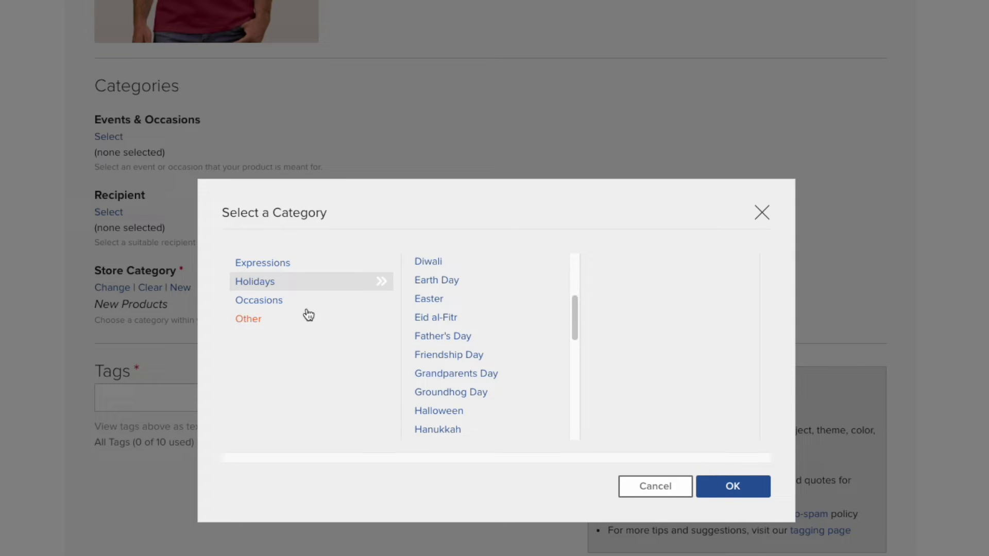
scroll(536, 378, down, 3)
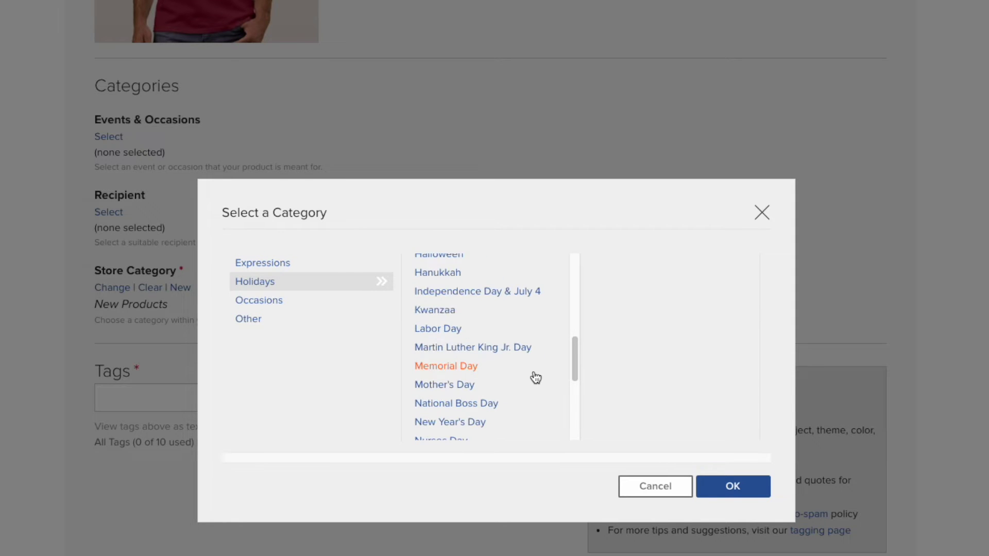
click(723, 484)
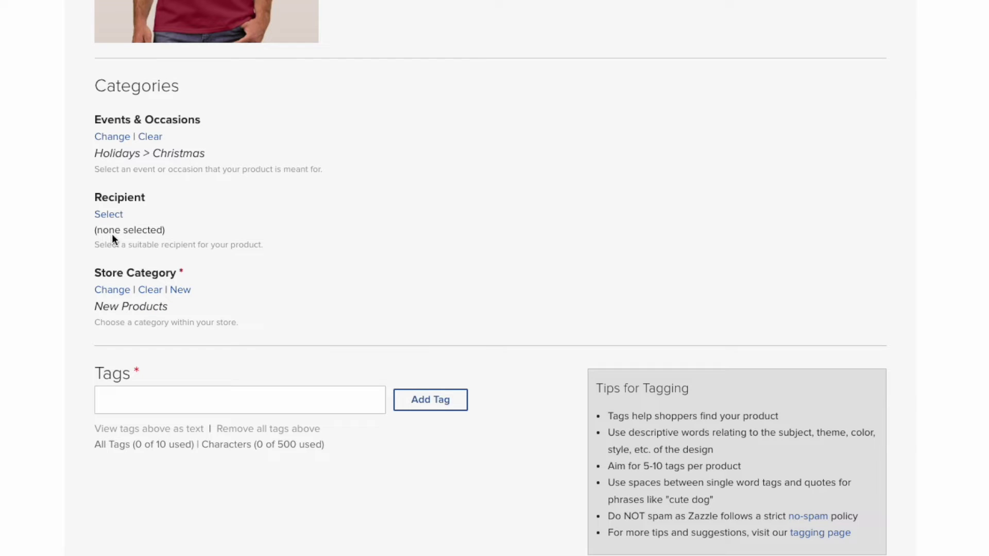
Set the product's Recipient category to For Anyone
click(108, 216)
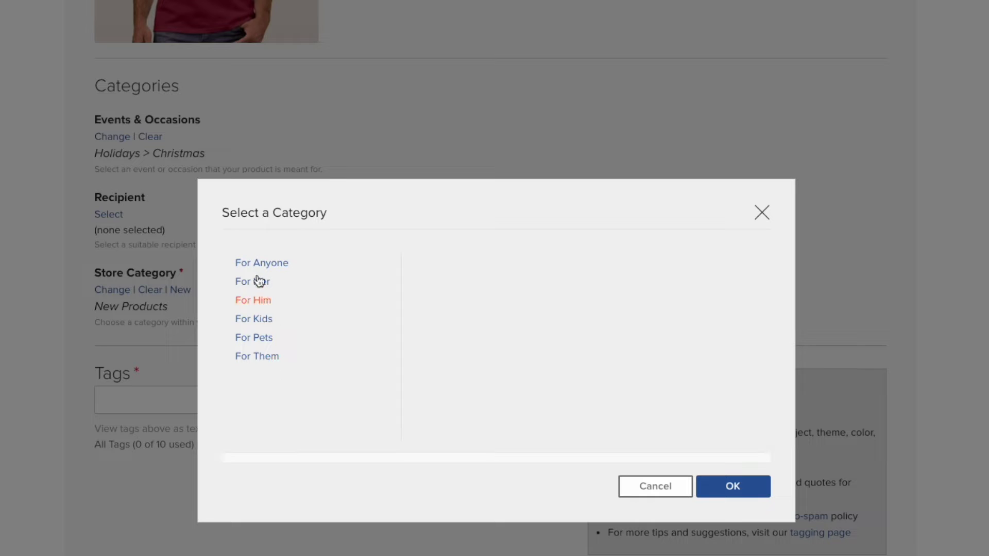
click(270, 264)
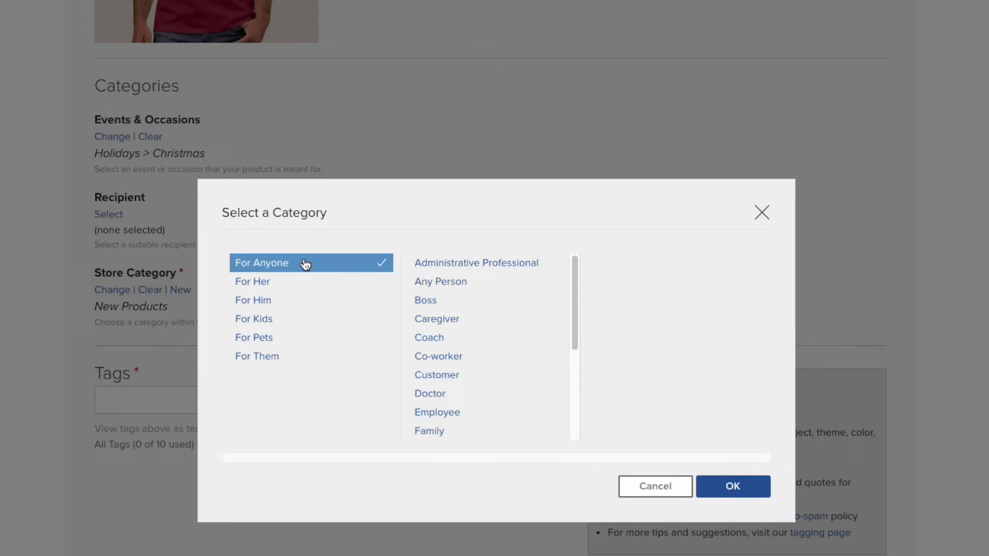
click(746, 491)
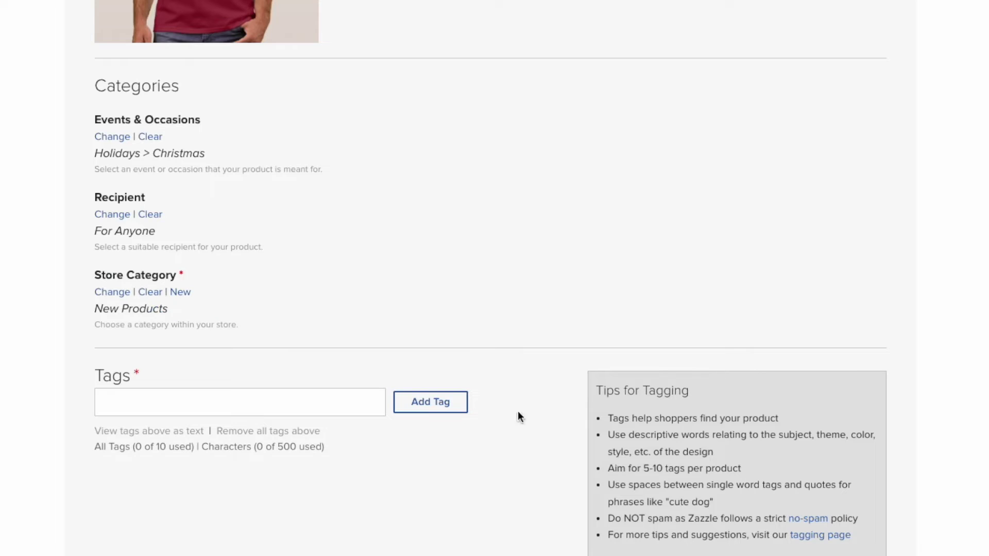
click(180, 292)
Add the tags christmas, merry christmas, holiday, vintage and script to the product
click(136, 402)
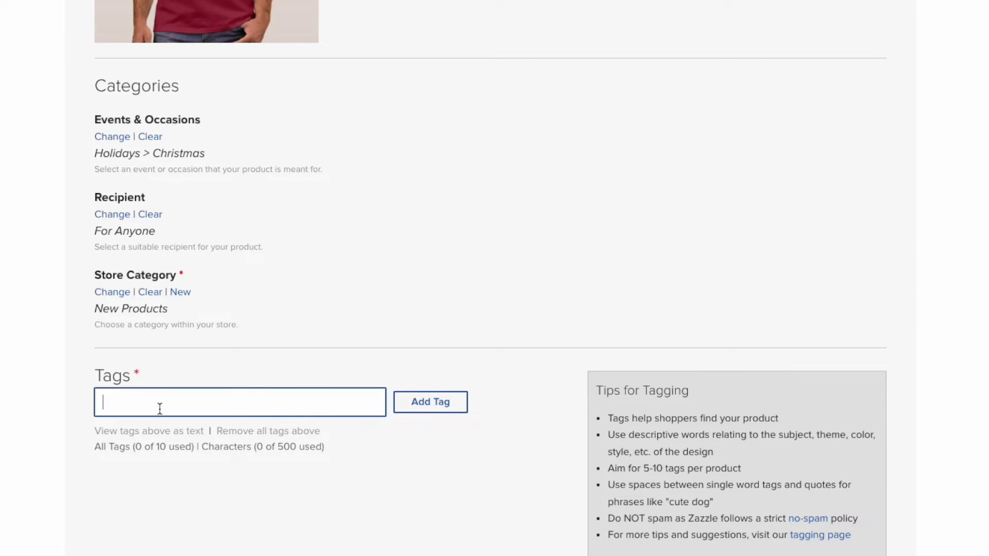
text(christmas, merry)
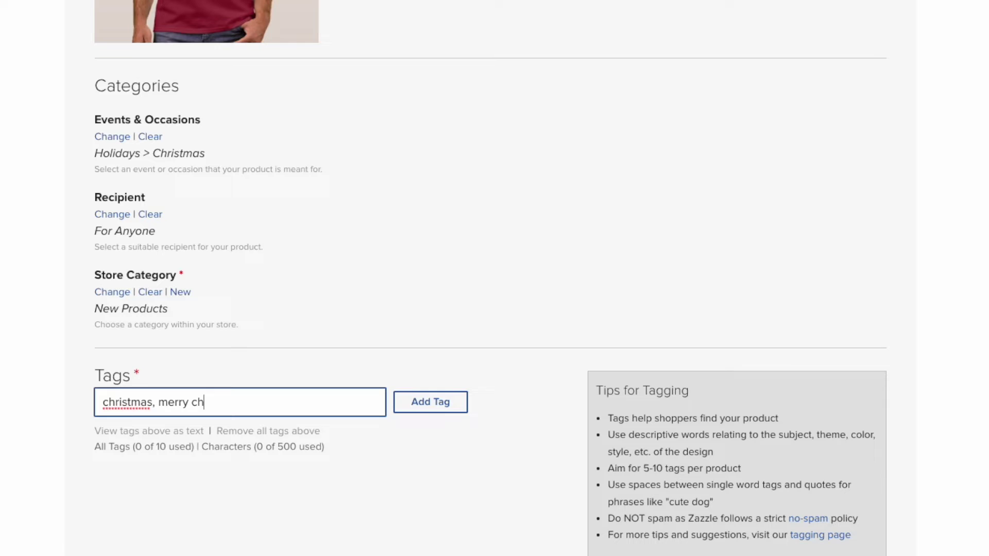
text( christmas, holiday)
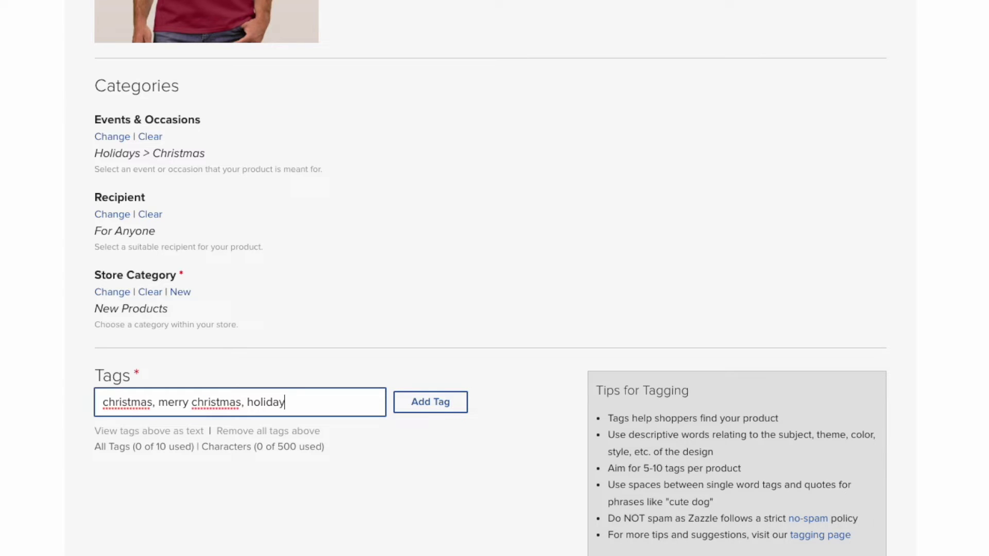
text(, vintage, script)
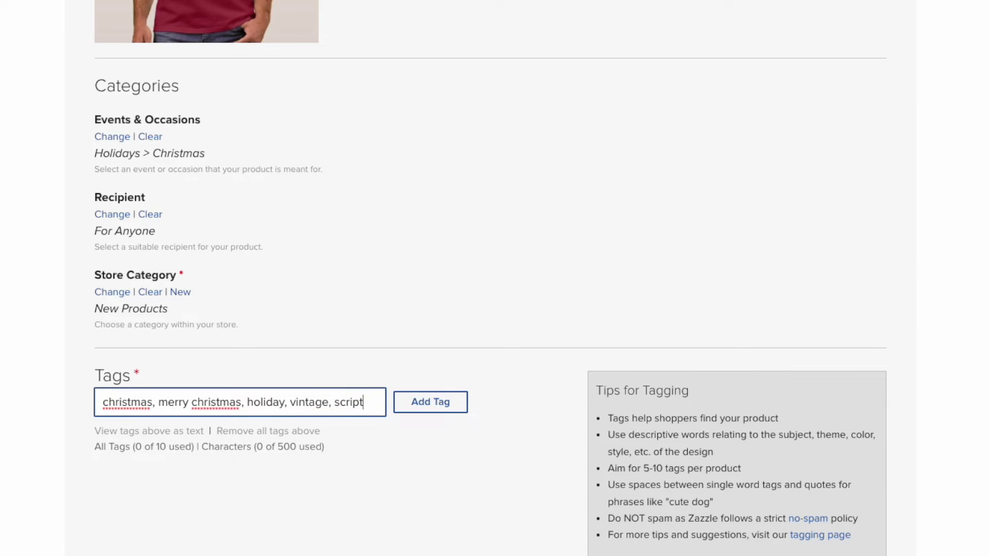
click(427, 405)
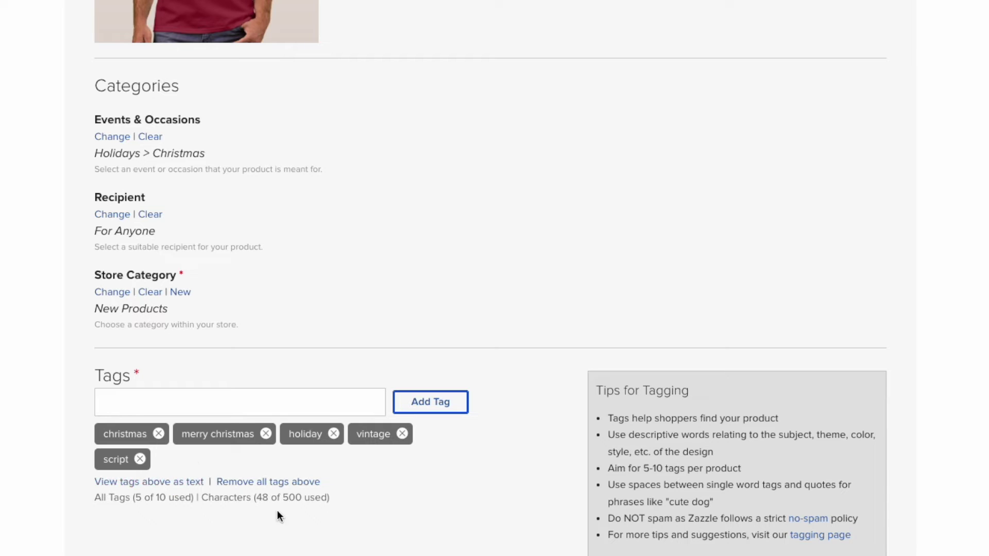
Set the suitable audience to G and accept the publishing-rights and User Agreement statement
scroll(485, 334, down, 8)
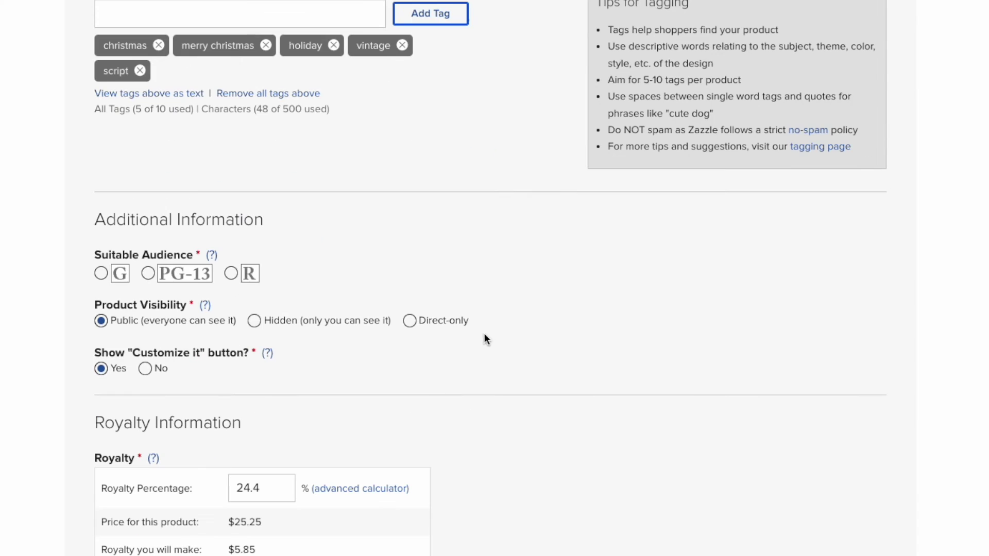
click(100, 274)
scroll(567, 367, down, 4)
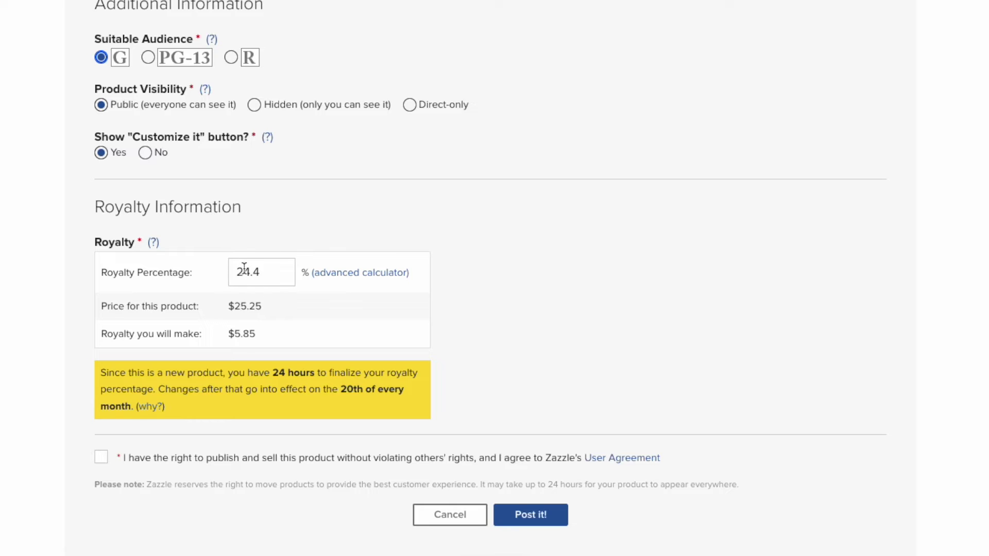
scroll(314, 330, down, 1)
click(101, 394)
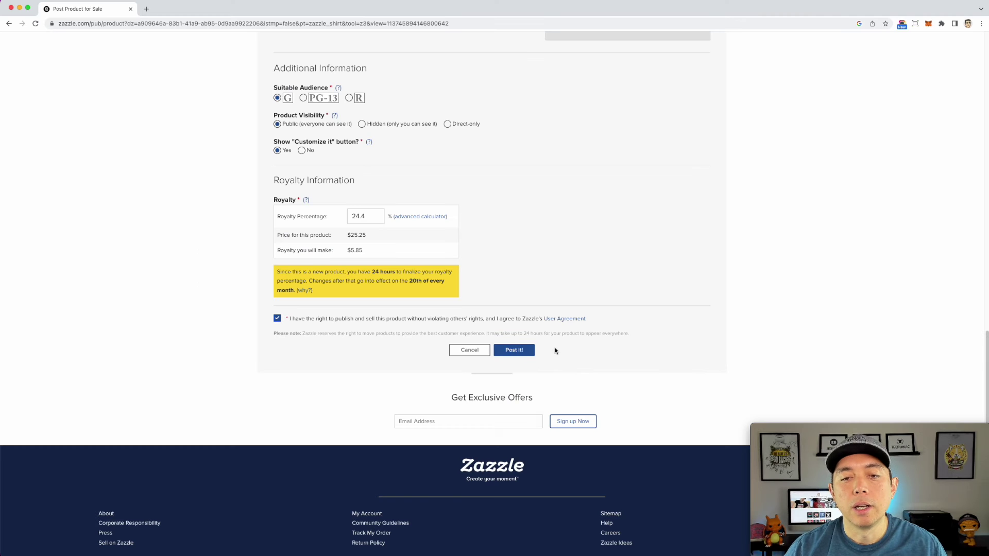
Post the product for sale and like the shirt on its new product page
click(536, 456)
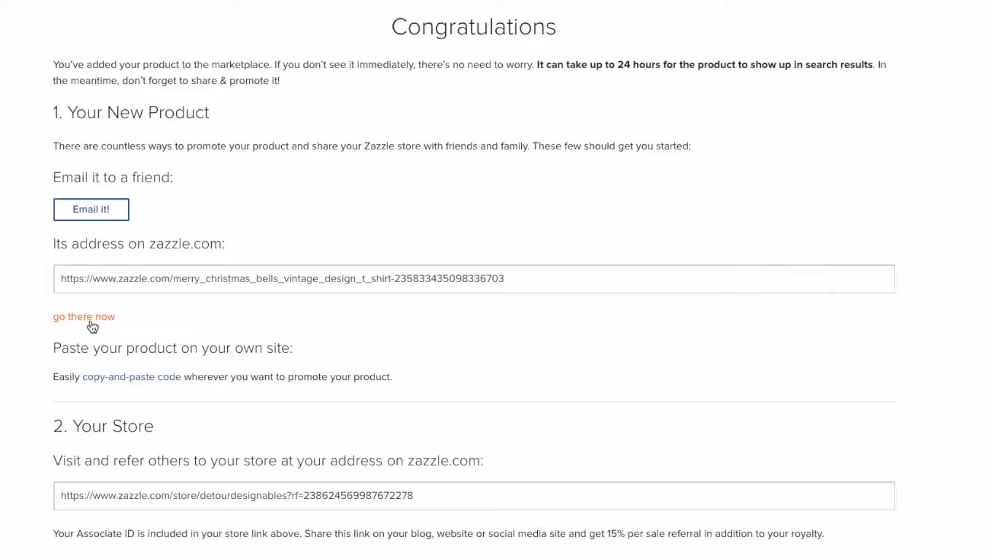
click(91, 319)
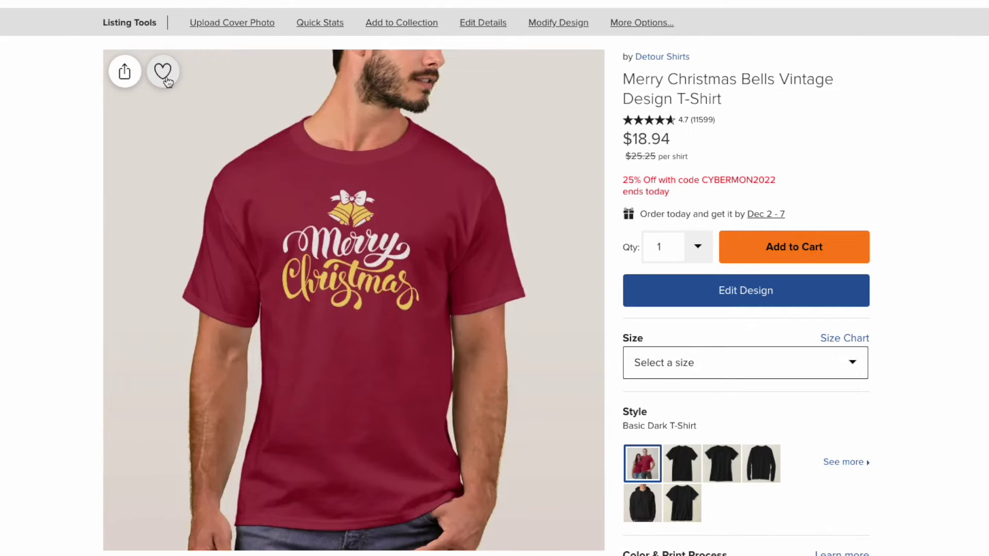
click(313, 116)
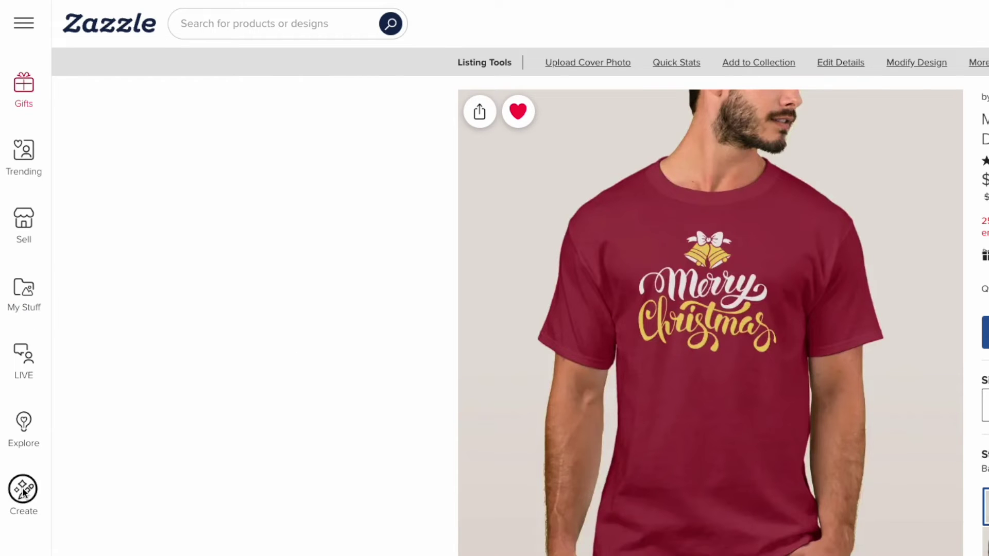
Start customizing another Basic Dark T-Shirt in black from the Create Your Own T-Shirts catalog
click(24, 490)
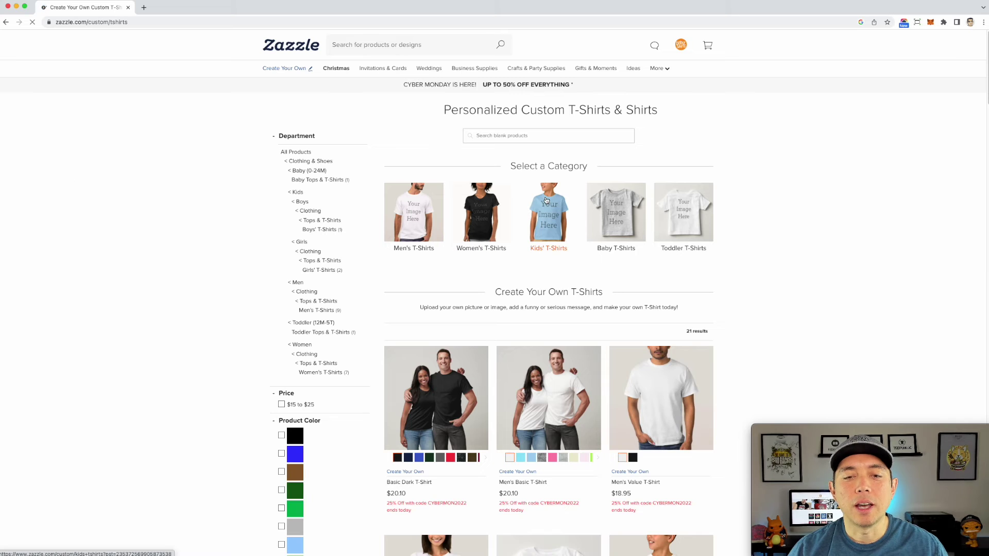
scroll(546, 200, down, 2)
click(452, 291)
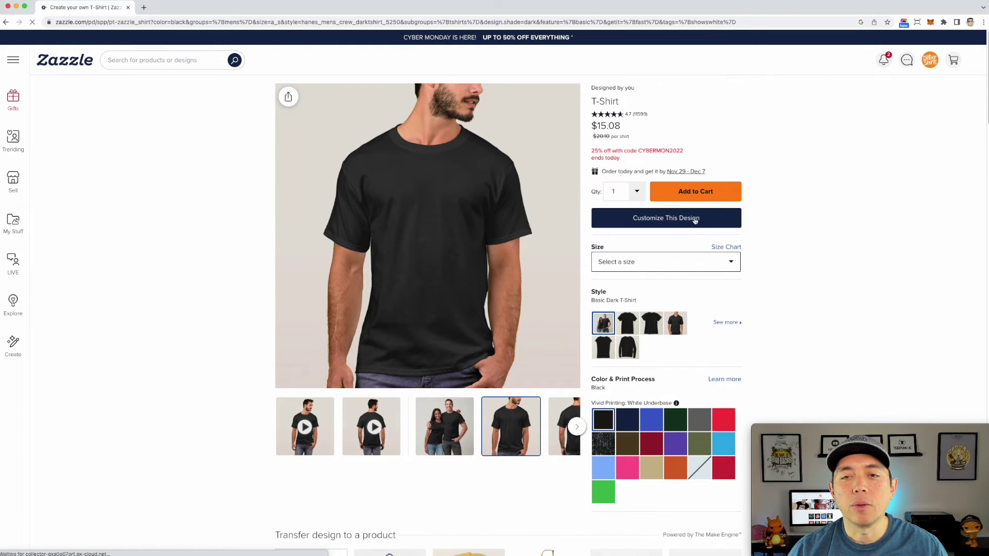
click(688, 219)
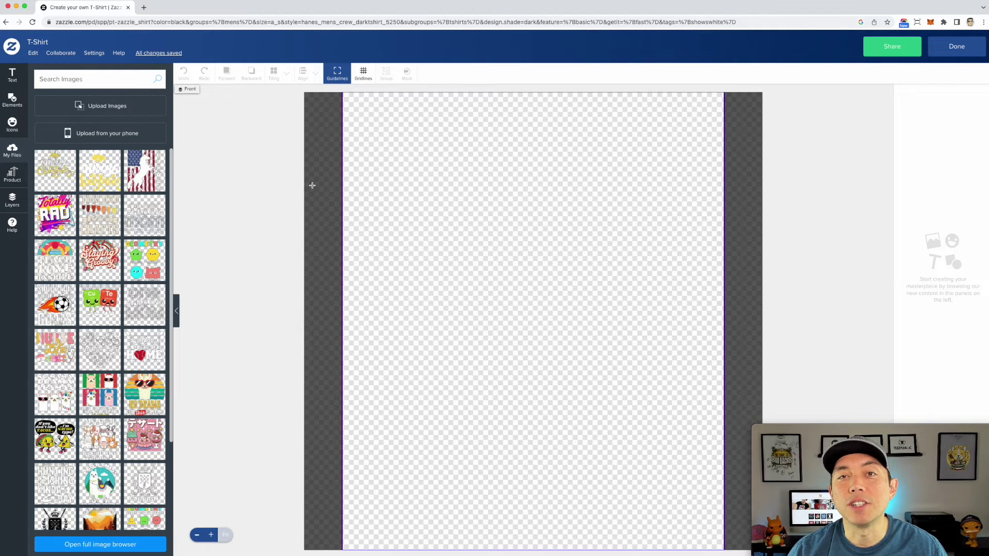
Place the white and yellow Merry Christmas image on the shirt, enlarge it and center it near the top of the print area
click(102, 169)
drag(581, 311, 579, 198)
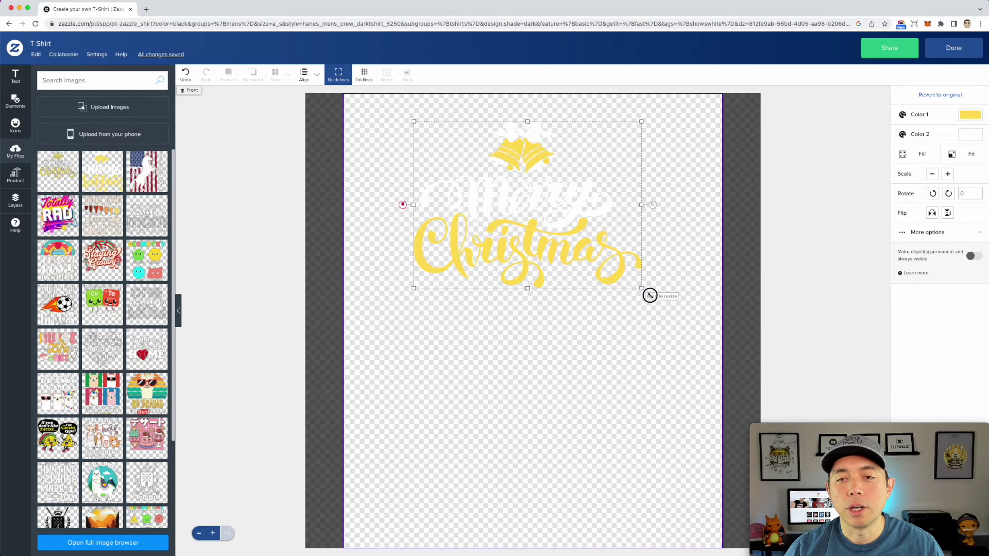
drag(650, 295, 700, 332)
drag(619, 274, 593, 261)
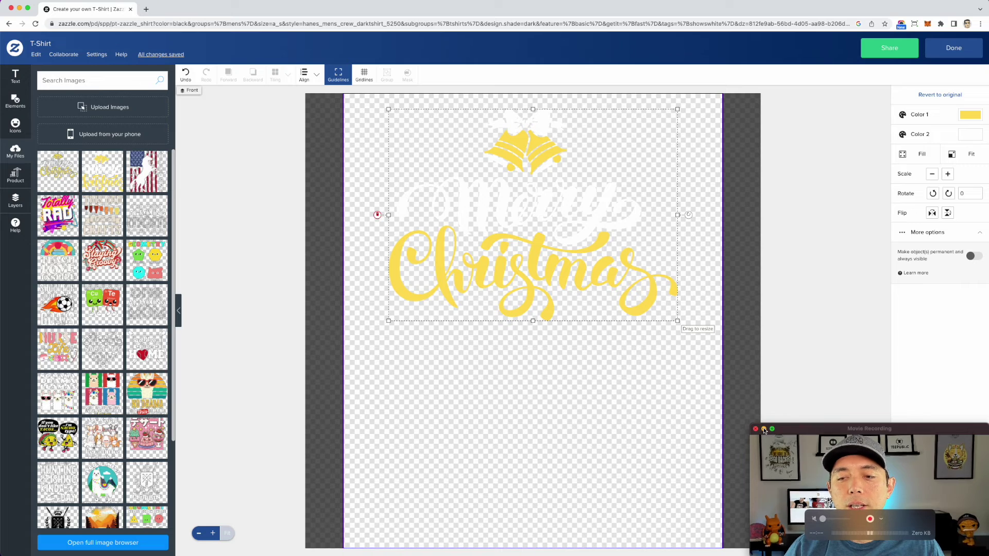
Examine the enlarged front preview of the design on the black shirt
click(764, 429)
click(976, 460)
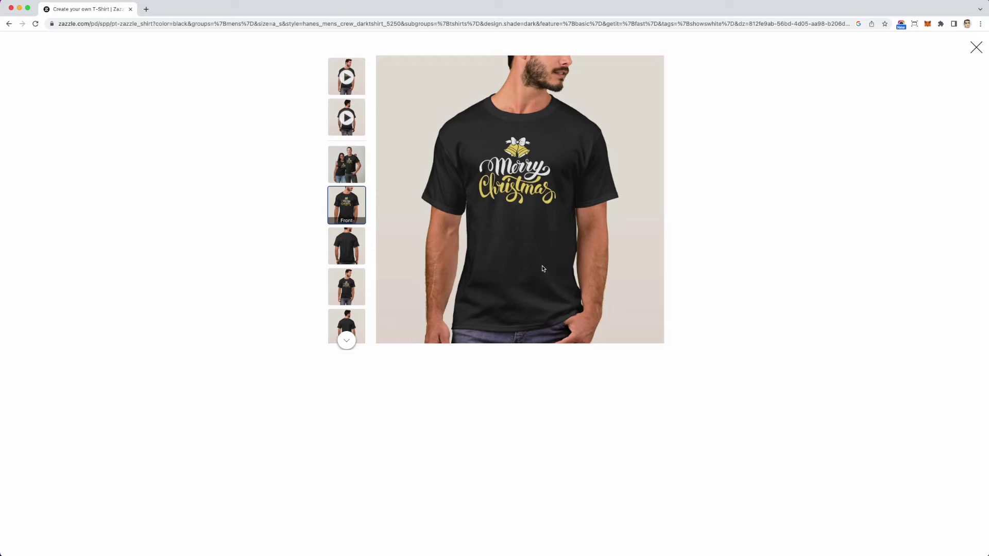
click(977, 47)
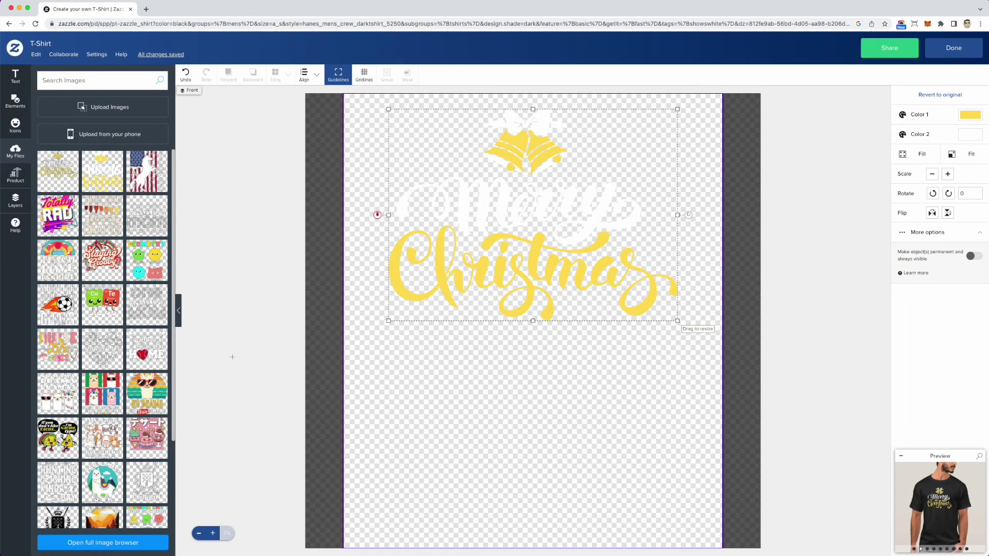
Add a text line with a surname followed by "Family" and position it just below the Merry Christmas lettering
click(16, 76)
click(112, 83)
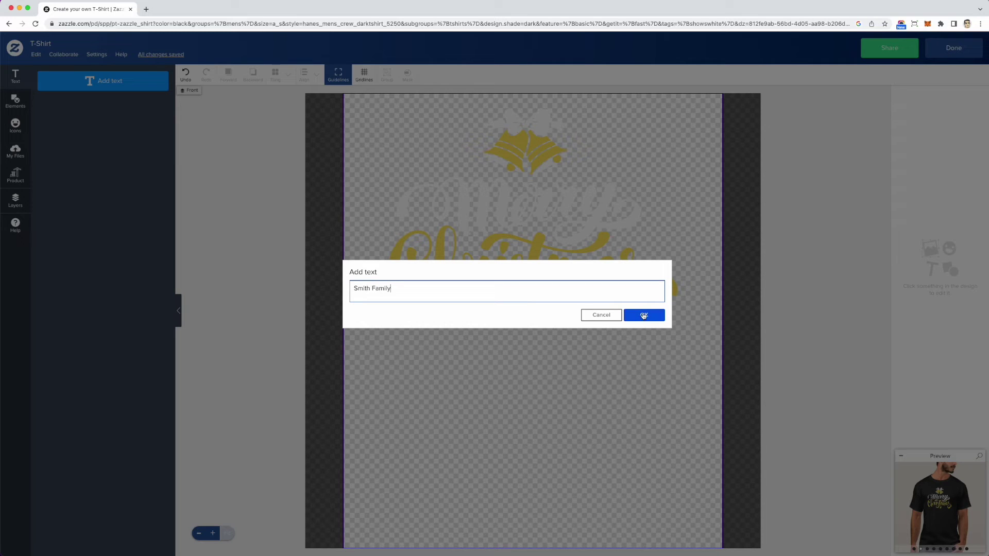
text(Smith Family)
click(643, 316)
drag(591, 317, 589, 349)
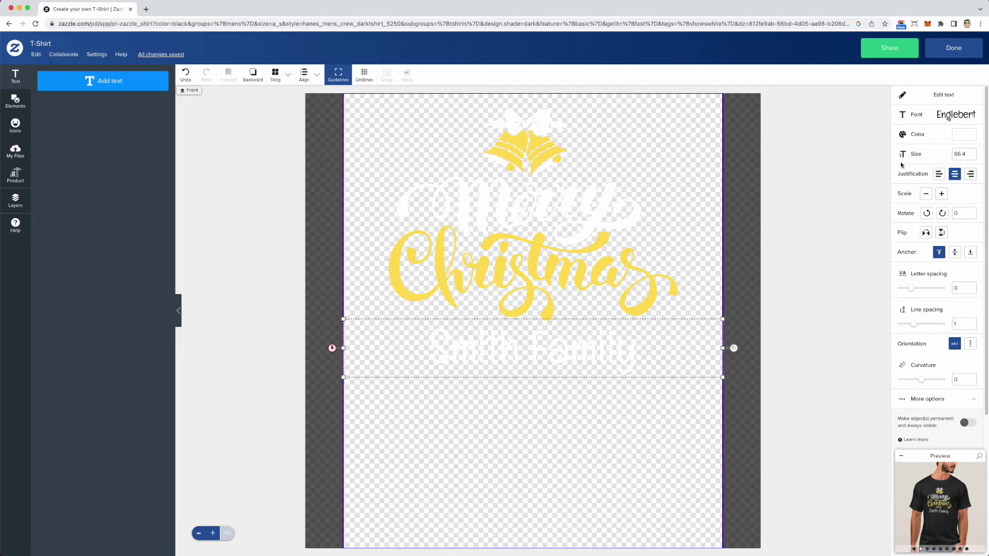
Change the family-name text's font to Chewy and check it in the enlarged shirt preview
click(945, 116)
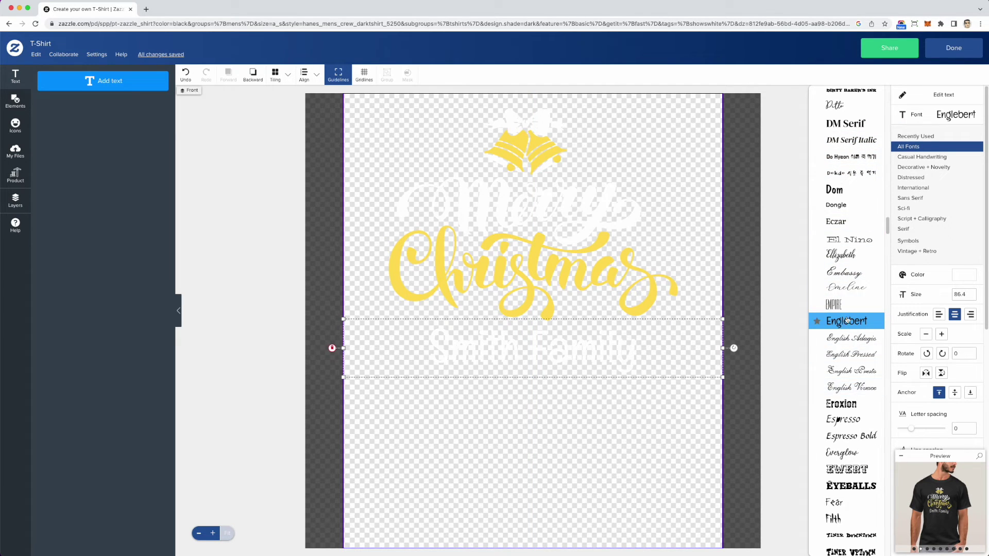
scroll(852, 309, up, 10)
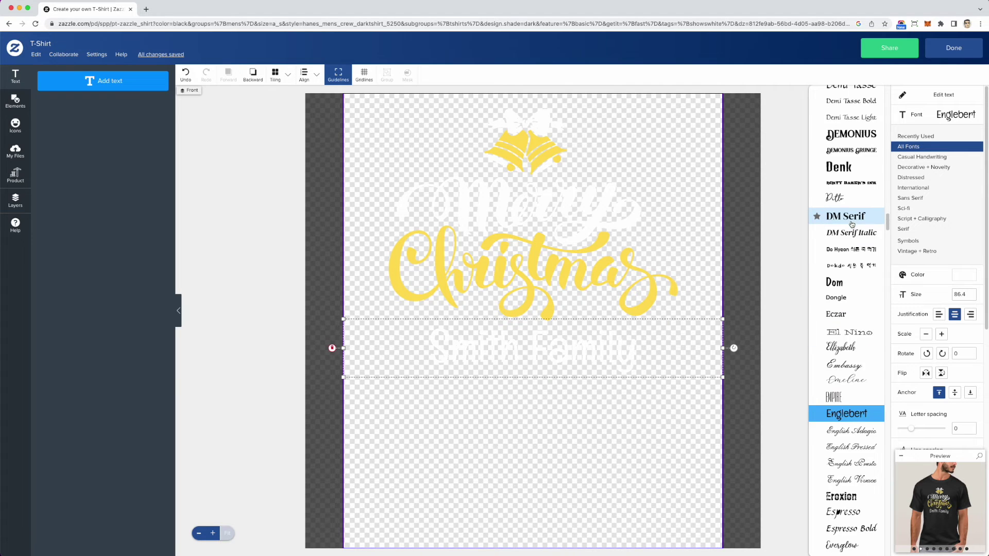
scroll(865, 260, up, 10)
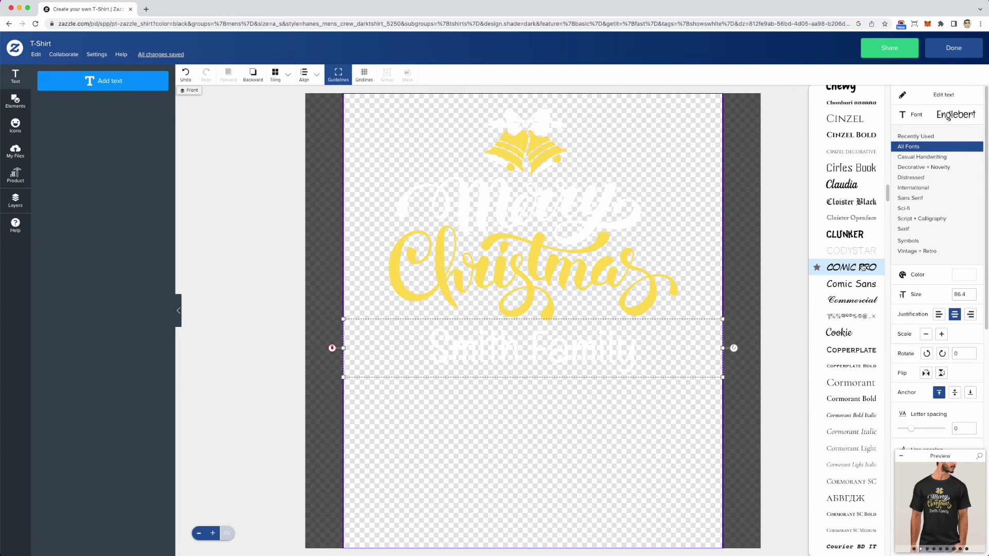
scroll(864, 266, up, 6)
scroll(864, 267, down, 7)
scroll(864, 266, down, 4)
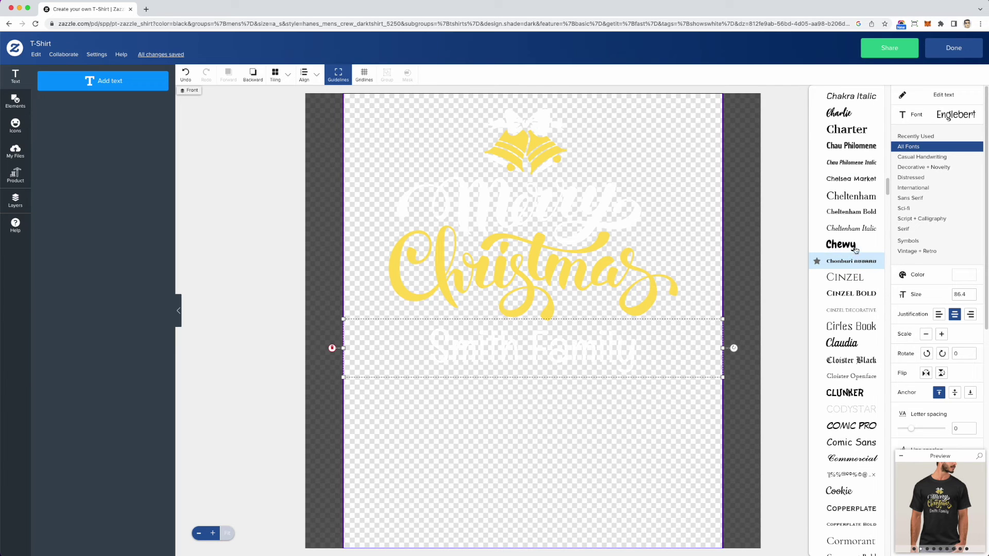
click(856, 248)
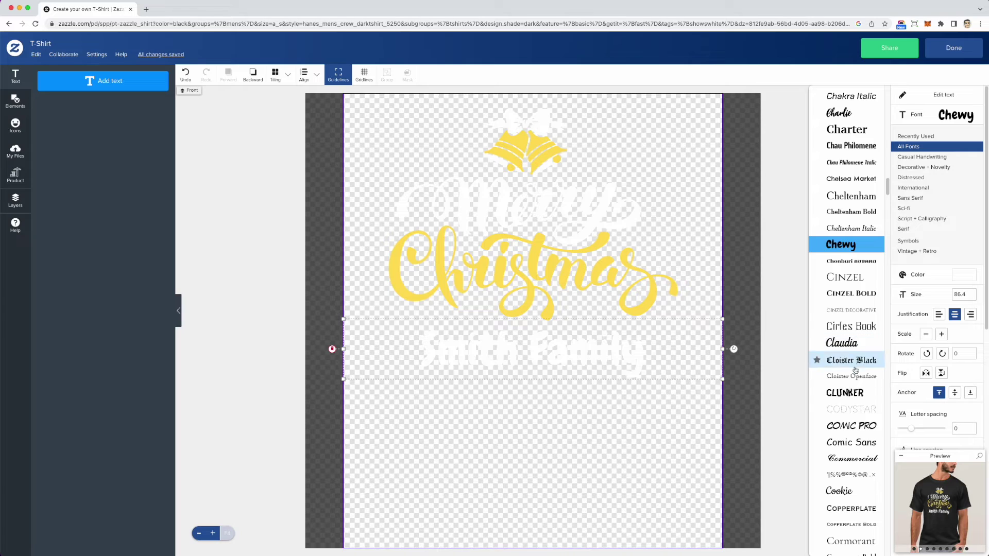
click(979, 457)
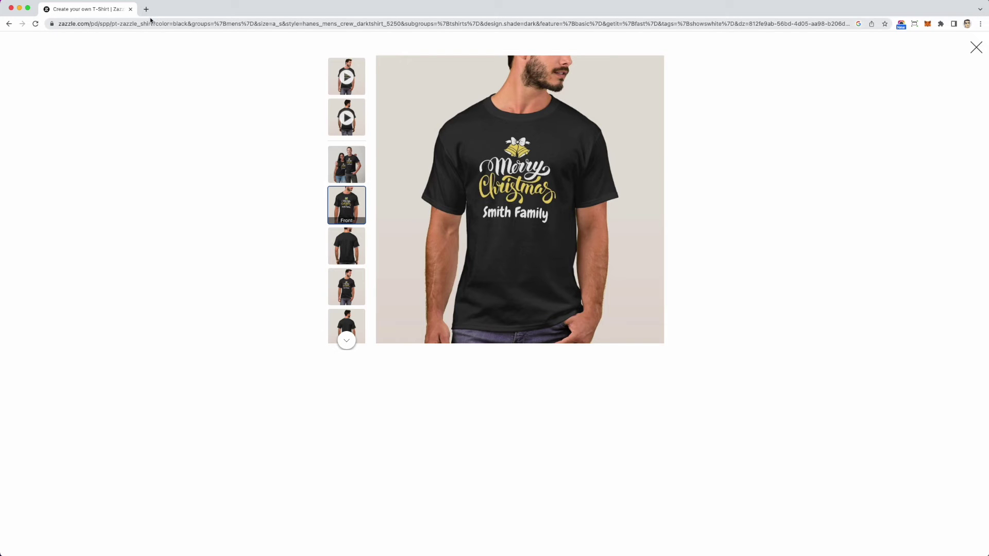
click(976, 47)
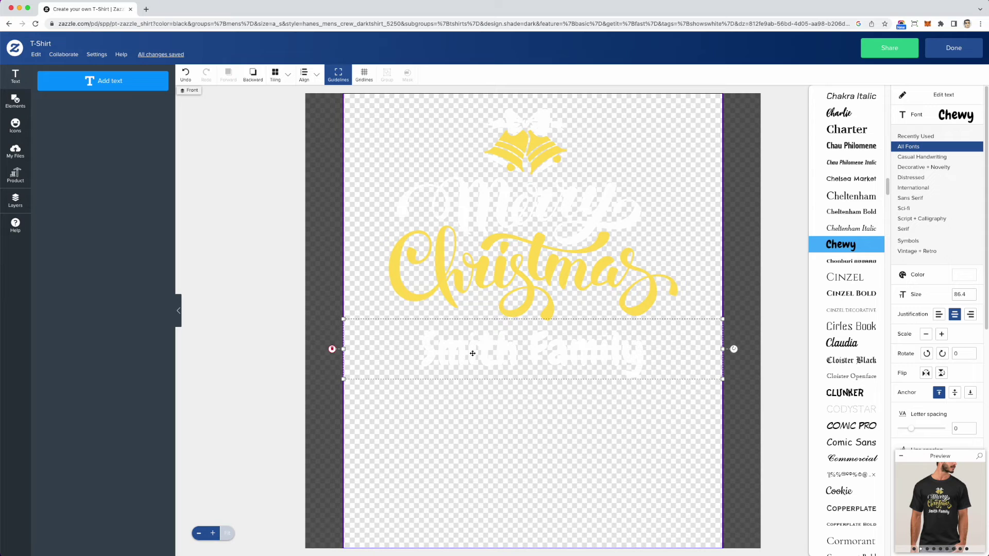
Rewrite the family-name text line entirely in capital letters
double_click(477, 348)
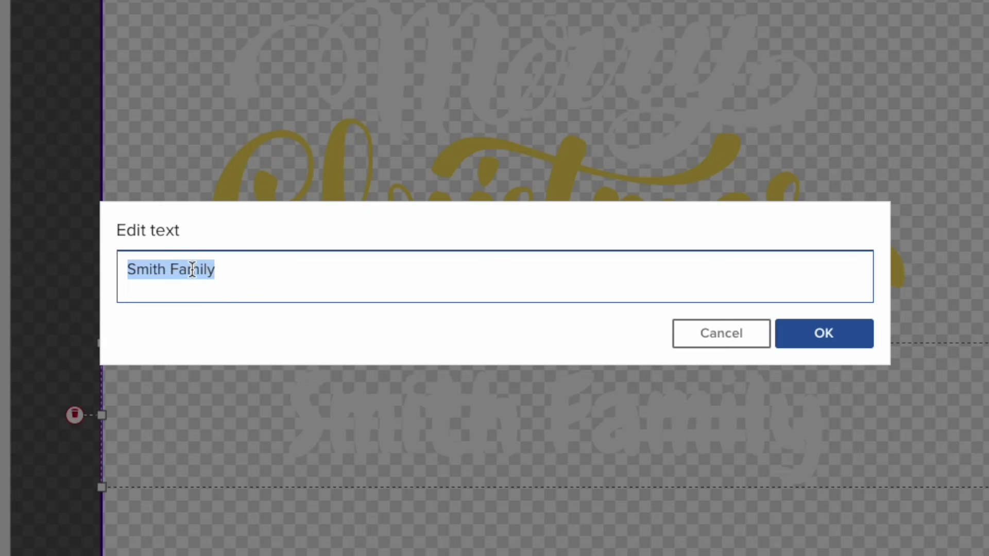
text(SMA)
key(BackSpace)
text(ITH FAMILY)
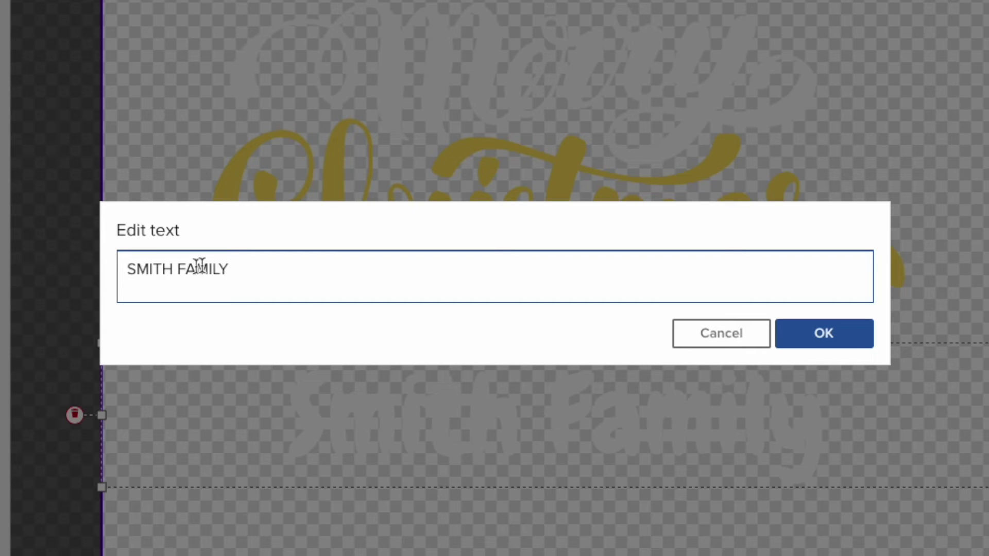
click(872, 344)
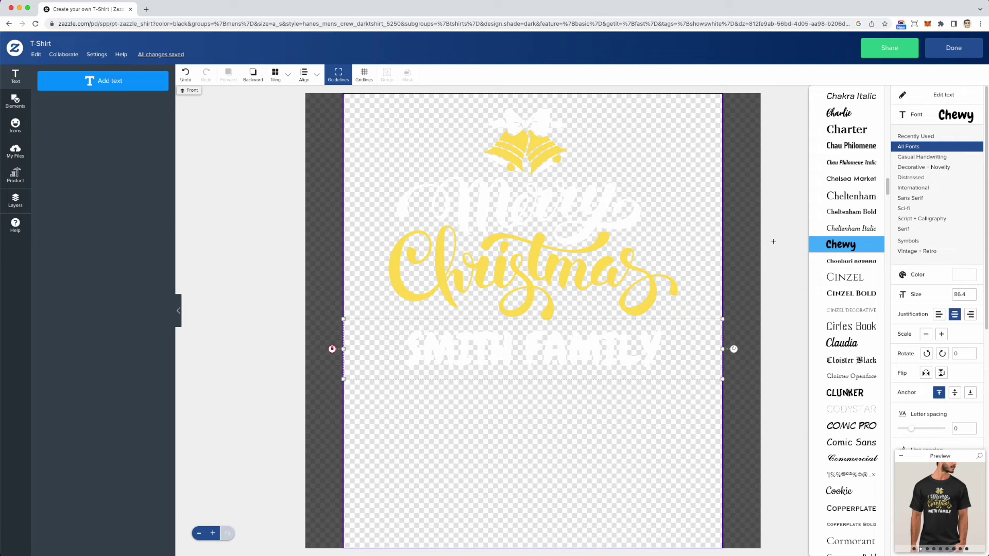
Add the text 2022 centered just below the family-name line and check it in the enlarged preview
click(110, 82)
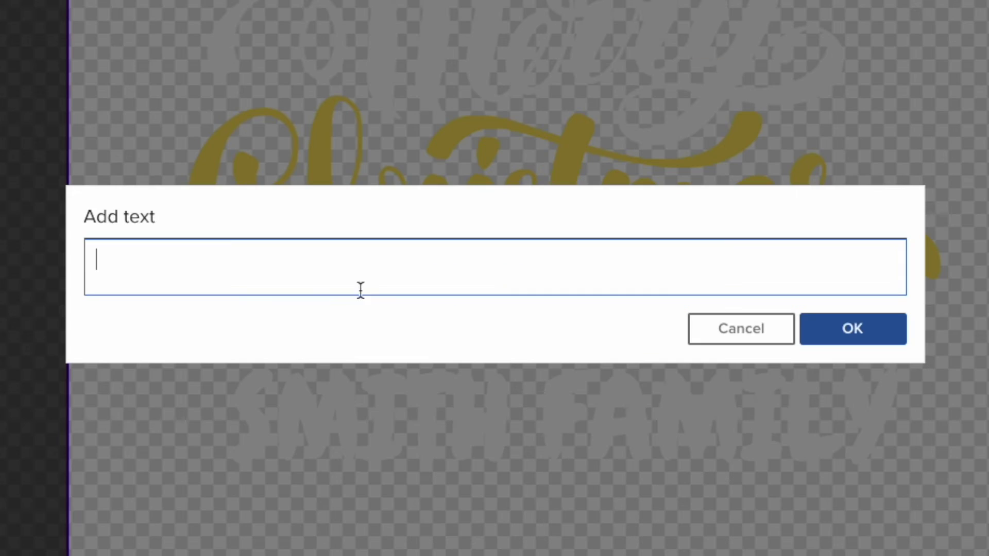
text(2022)
click(876, 342)
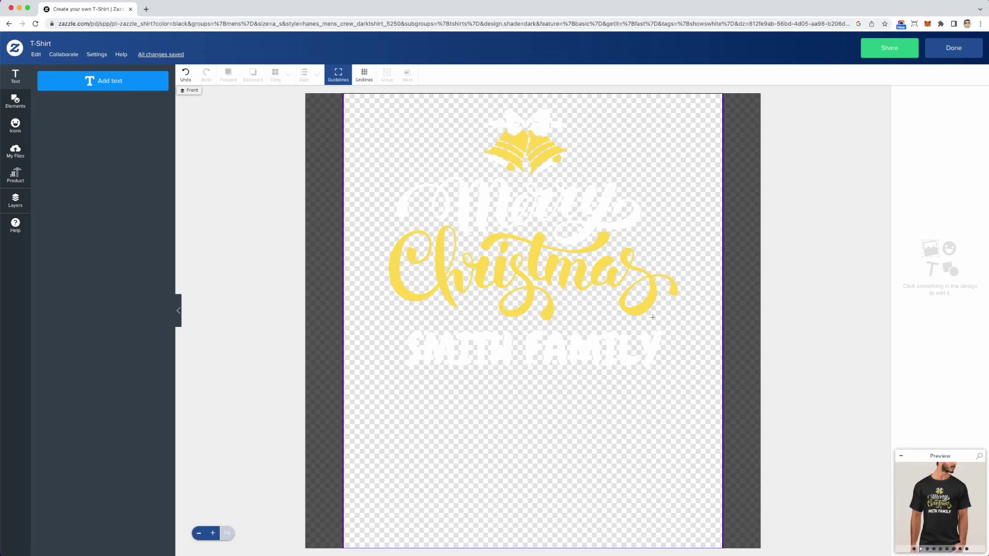
drag(635, 316, 574, 380)
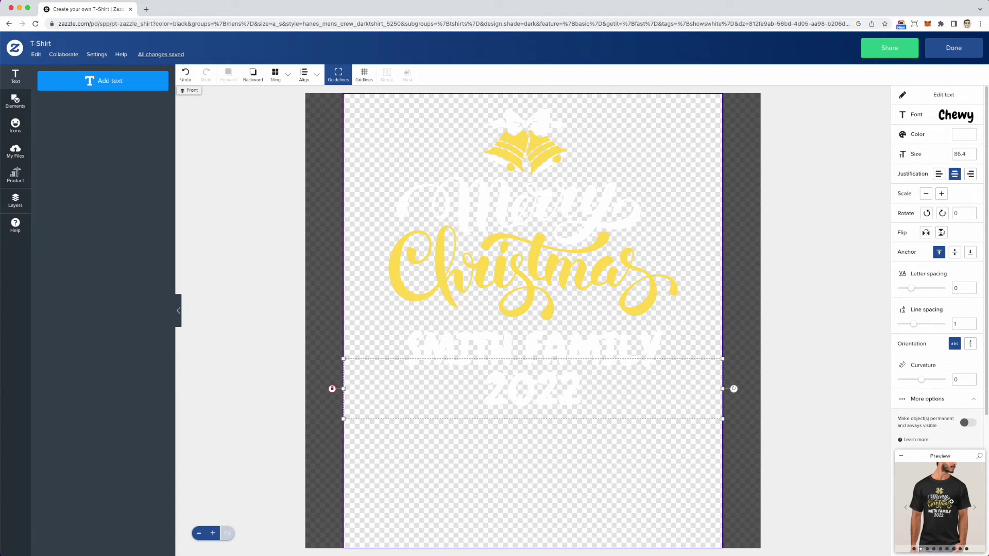
click(980, 457)
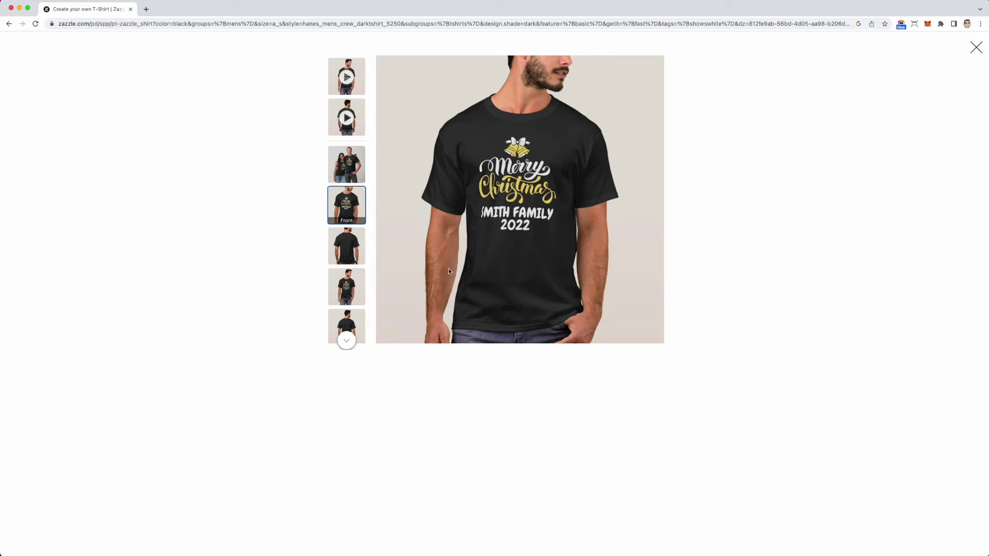
click(977, 47)
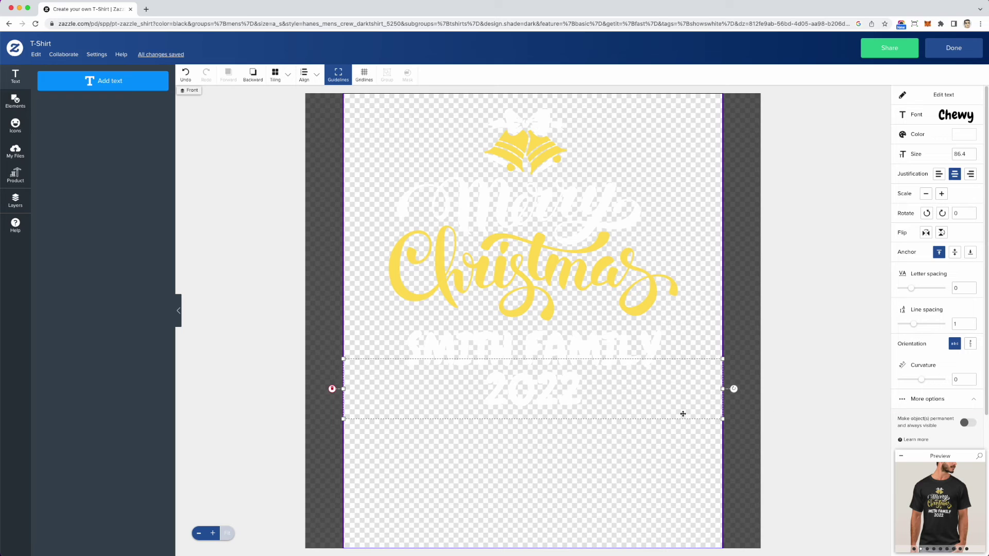
Make the 2022 text a template object with product page label "2022" and URL parameter name "year"
scroll(970, 431, down, 1)
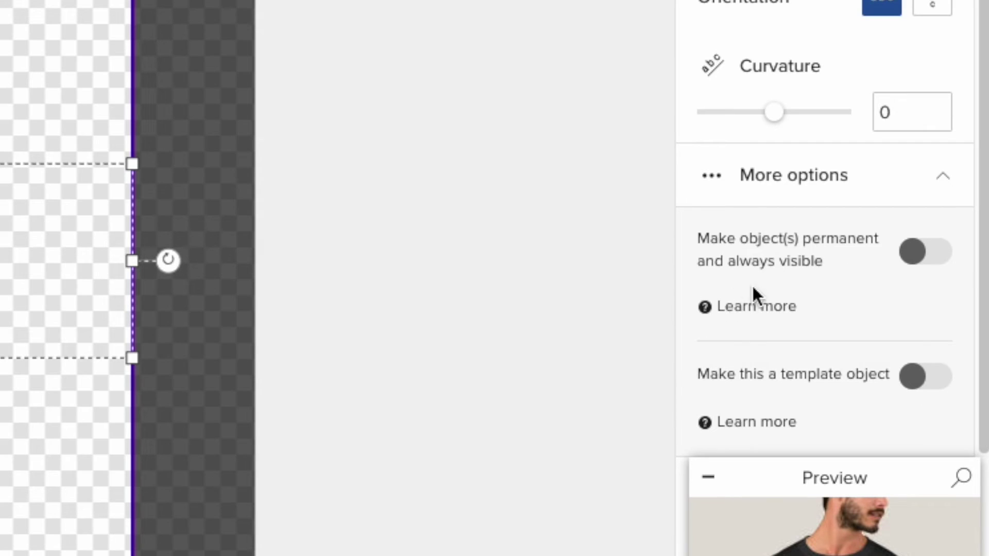
mouse_move(794, 309)
click(941, 387)
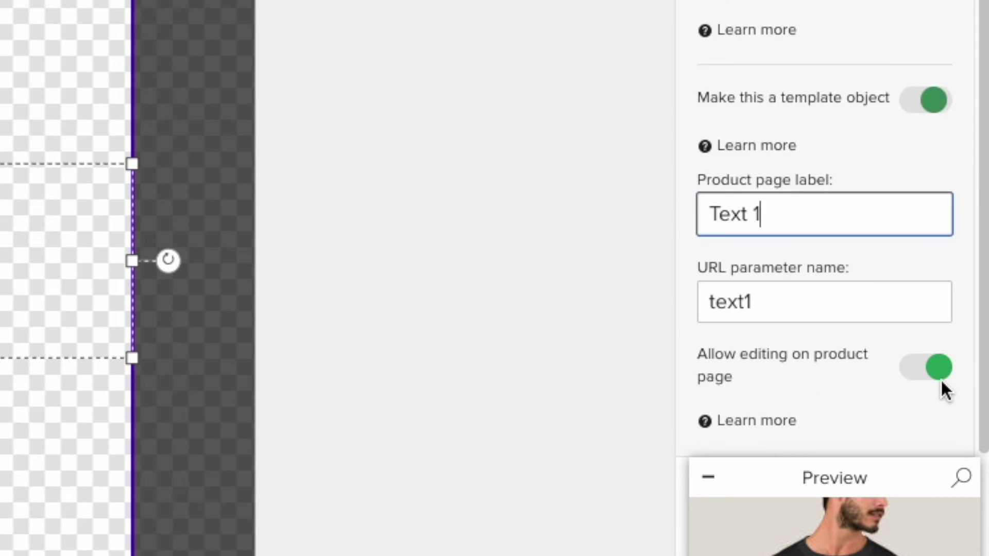
triple_click(730, 214)
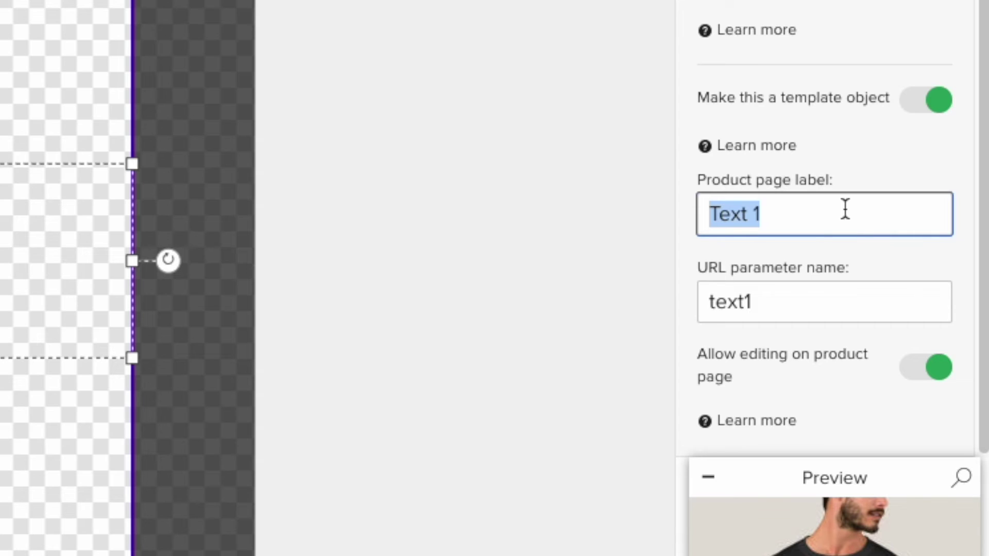
text(2022)
click(784, 297)
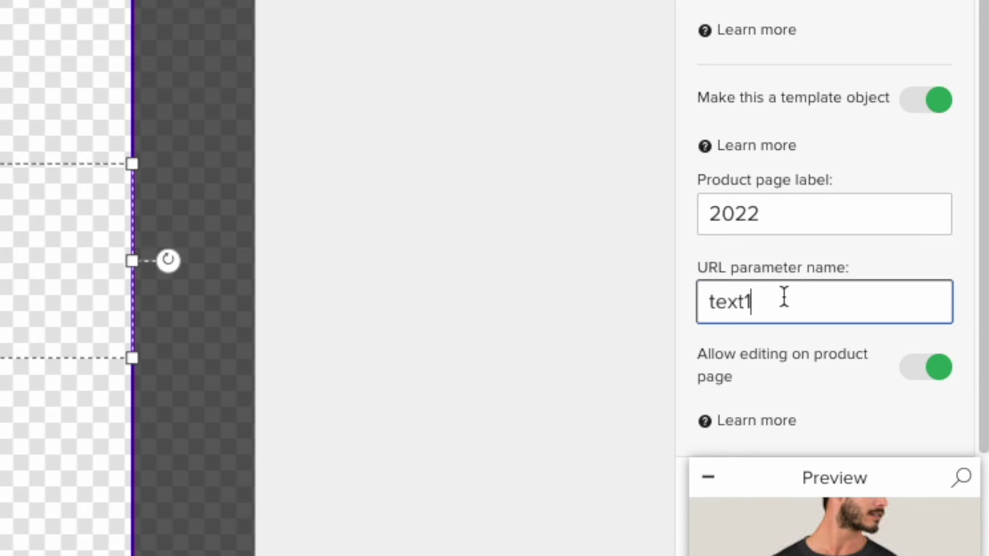
triple_click(784, 298)
text(YEA)
key(BackSpace)
key(BackSpace)
key(BackSpace)
text(y)
text(ear)
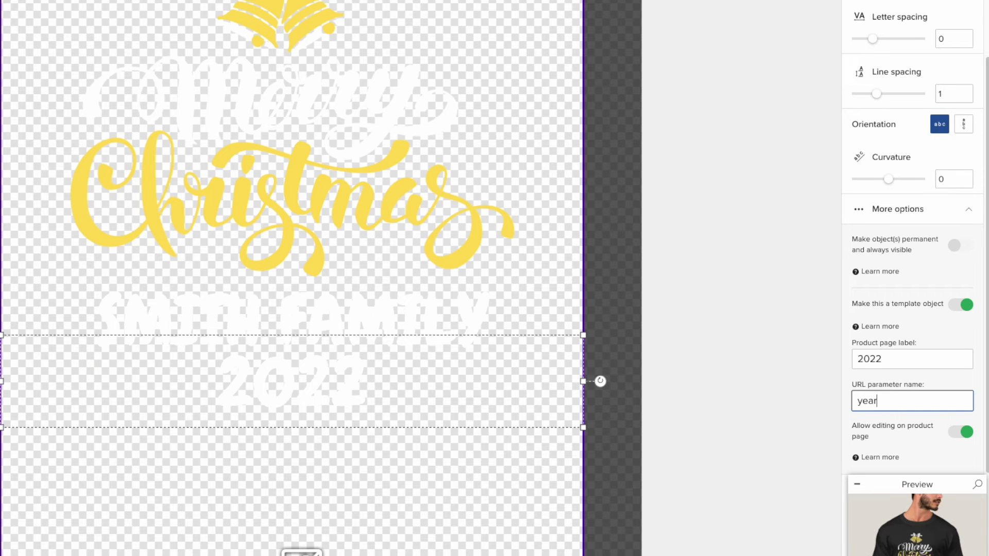
Make the family-name text a template object with product page label "Family Name" and URL parameter name "familyname"
click(398, 313)
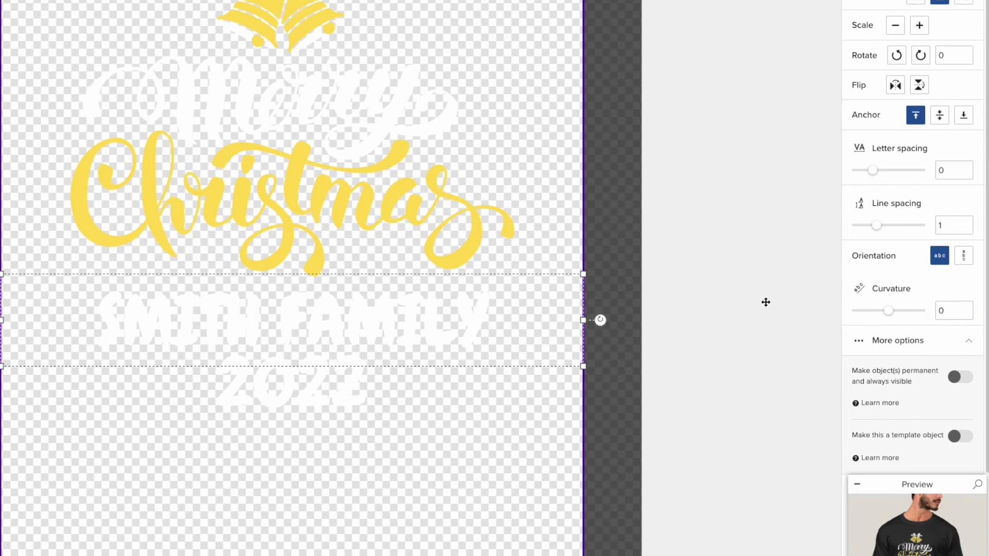
click(961, 436)
click(883, 358)
triple_click(881, 359)
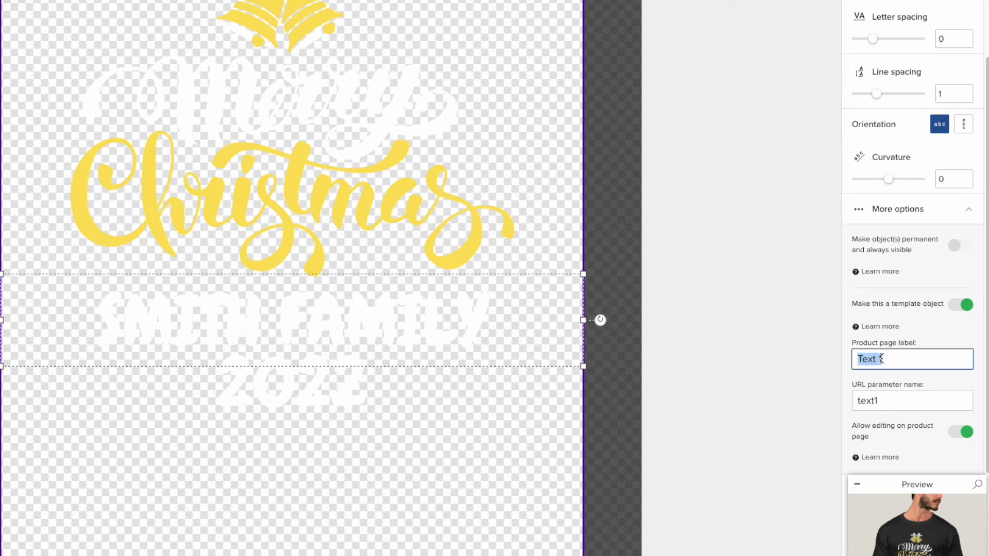
text(Family Name)
double_click(873, 401)
text(fam)
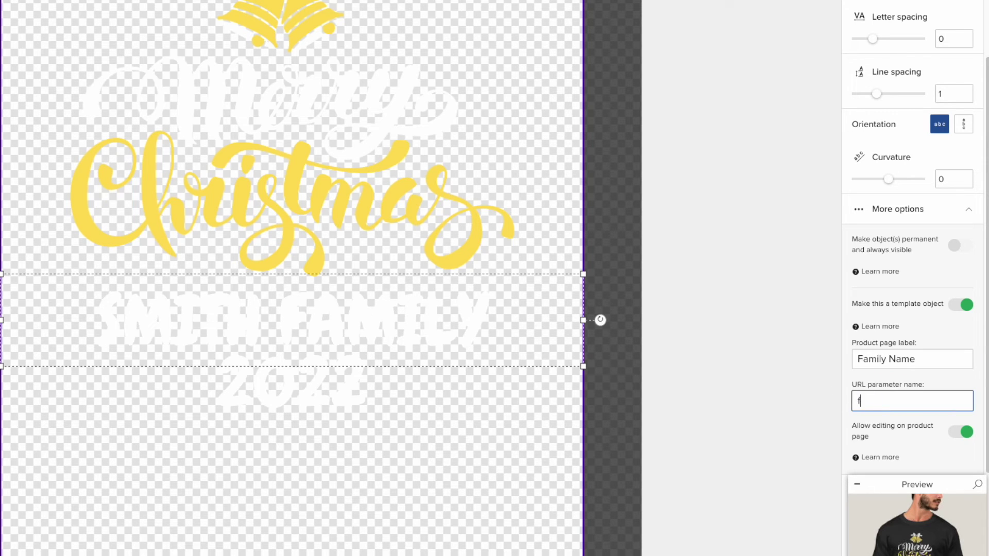
text(ilyname)
click(746, 347)
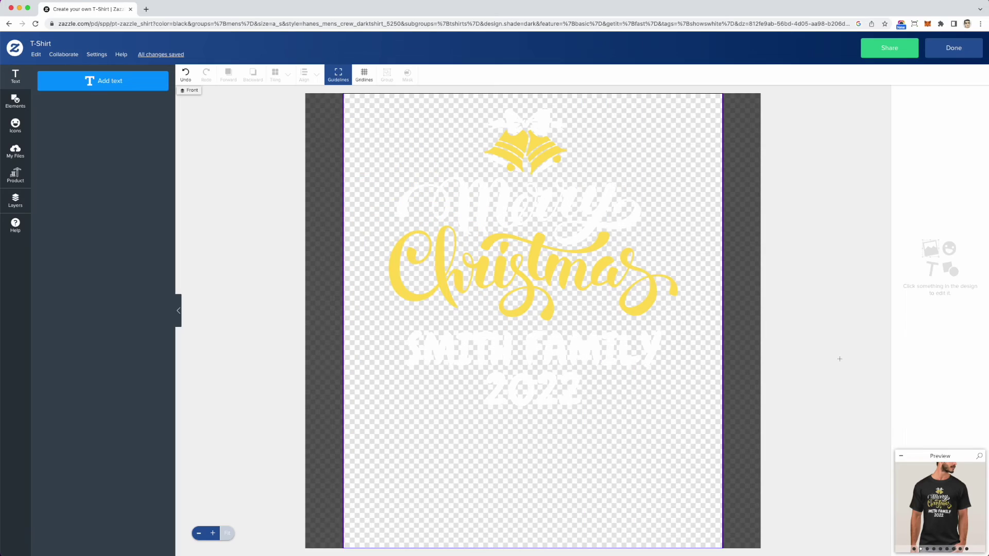
Check the complete front design in the enlarged preview and finish designing to open its product page
click(597, 339)
click(587, 253)
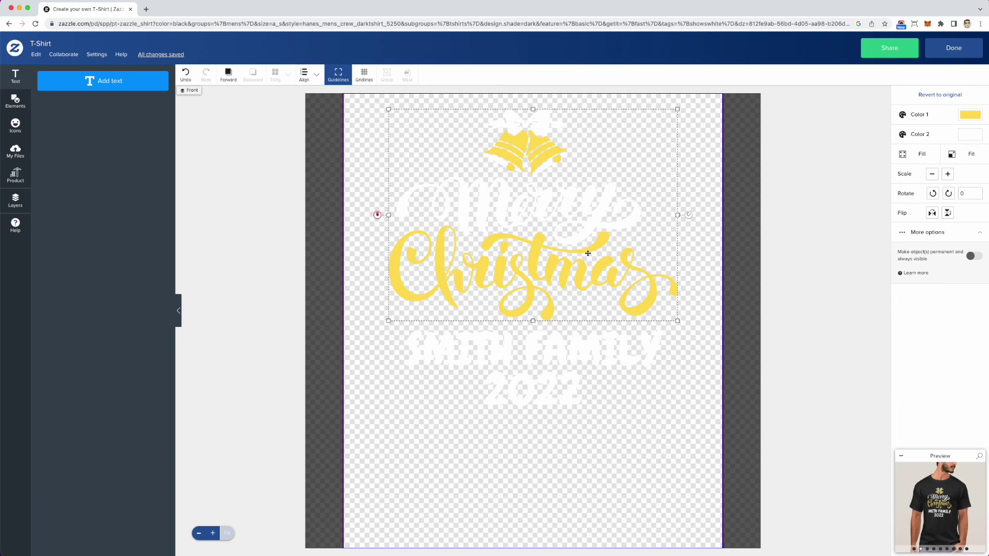
click(980, 457)
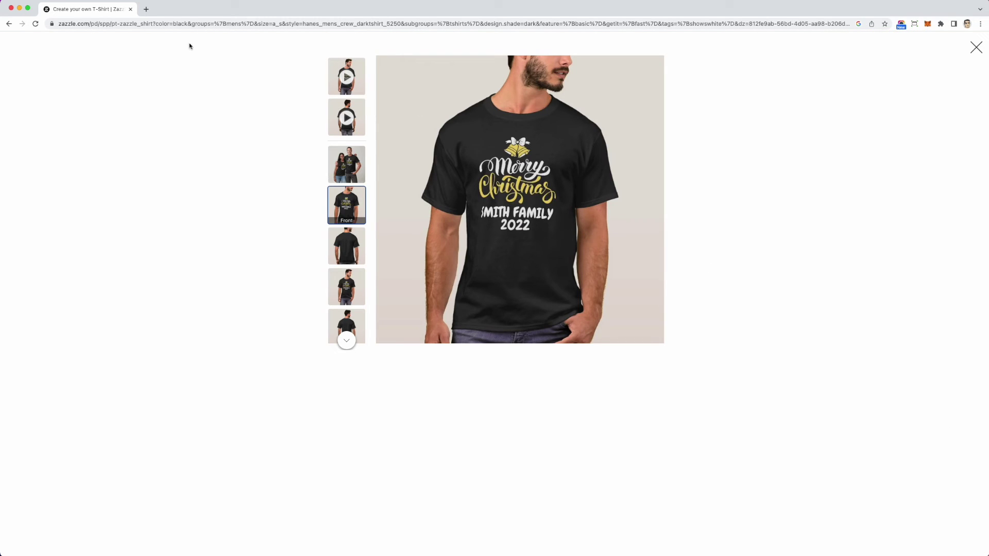
click(976, 47)
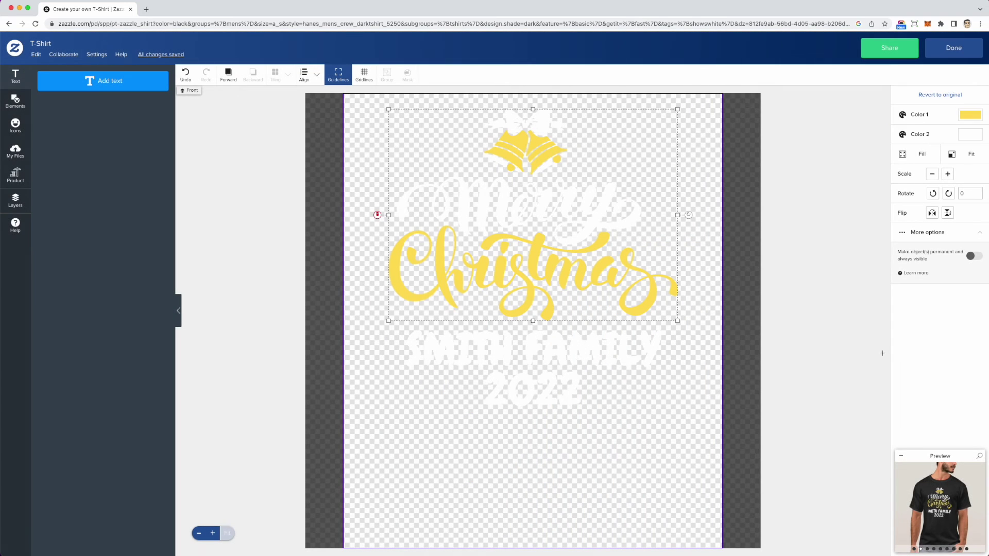
click(948, 50)
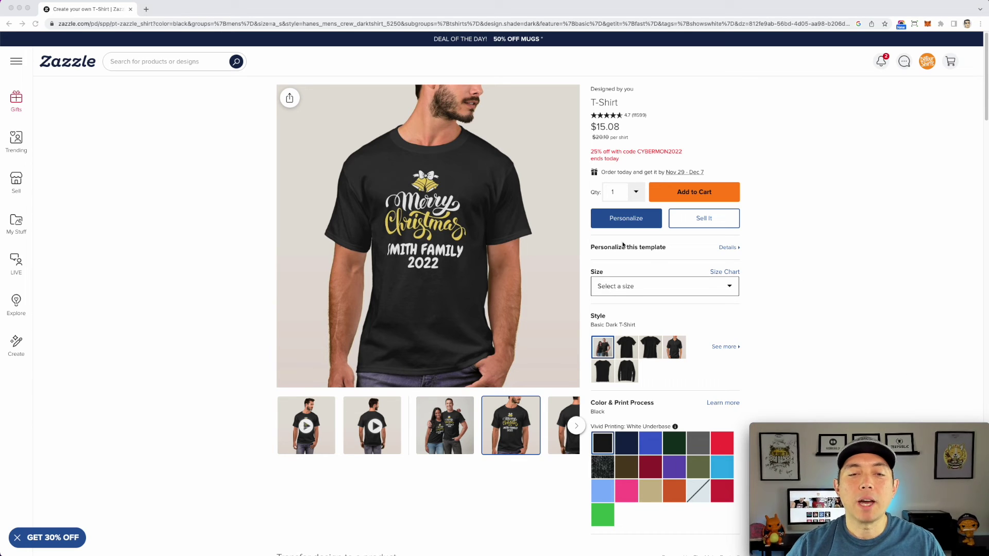
Open the template personalization and replace the surname in the Family Name field with a different one in capitals
click(636, 216)
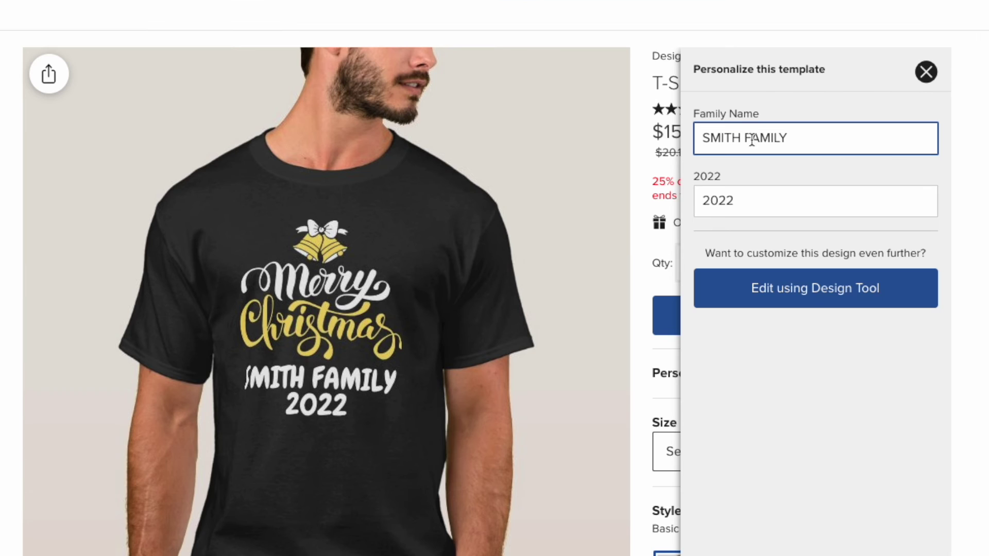
double_click(737, 138)
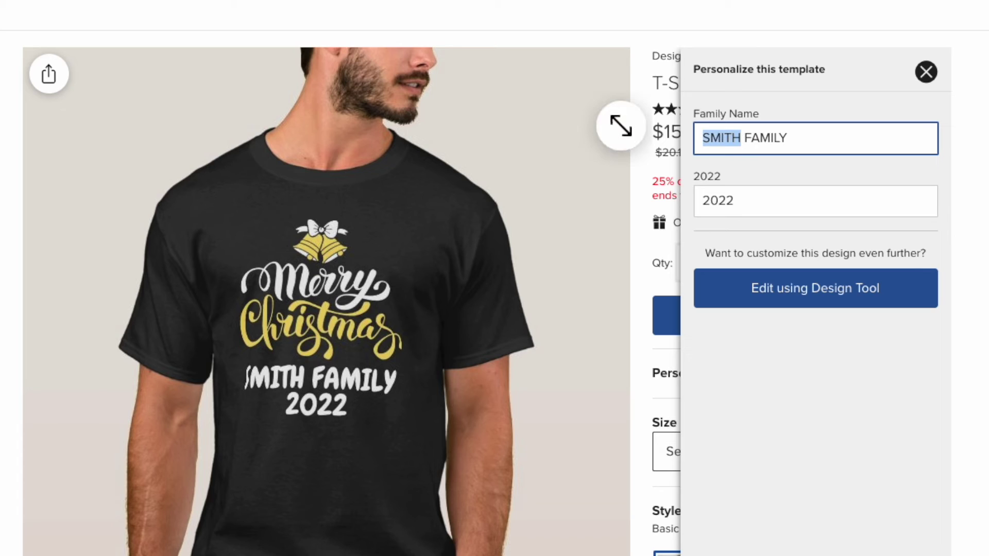
text(Jo)
key(BackSpace)
key(BackSpace)
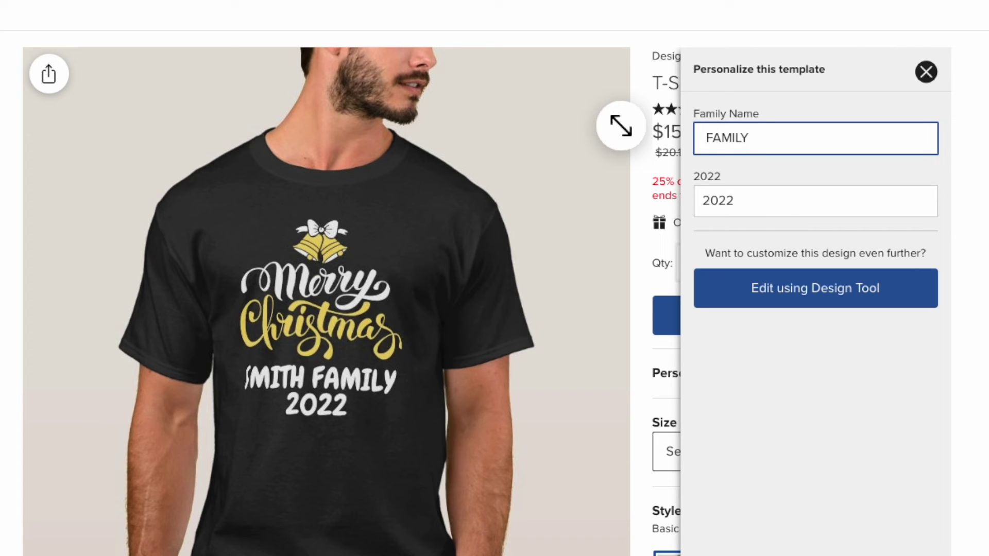
text(J)
key(BackSpace)
text(JOHNSON)
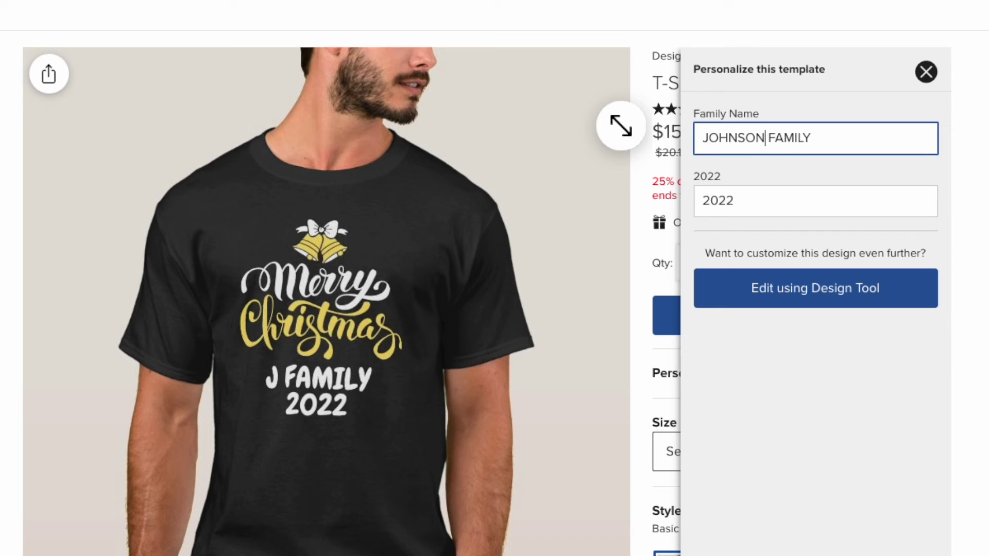
Test the 2022 template field by changing the year to 2023 and replacing it with a first name in capitals
drag(742, 201, 726, 201)
text(3)
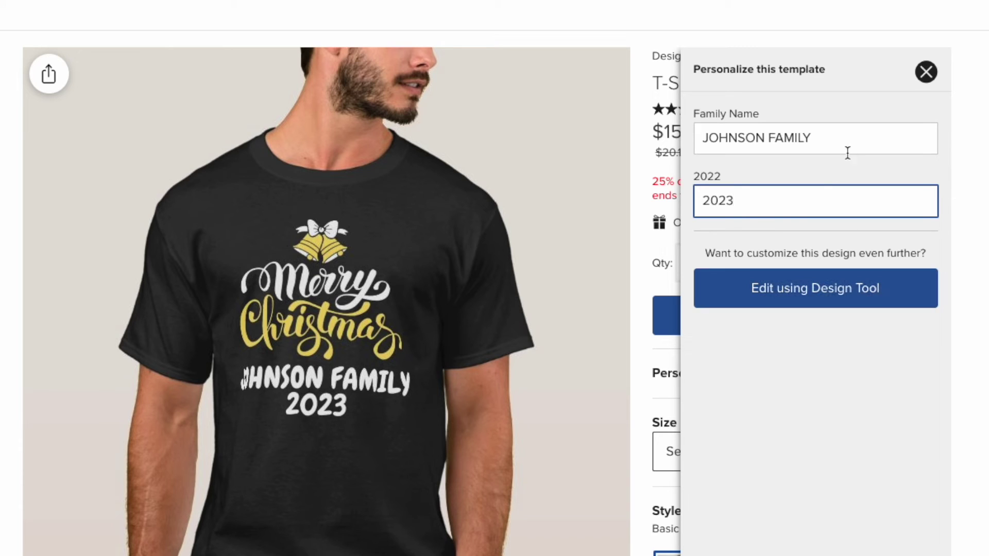
double_click(722, 201)
text(STAN)
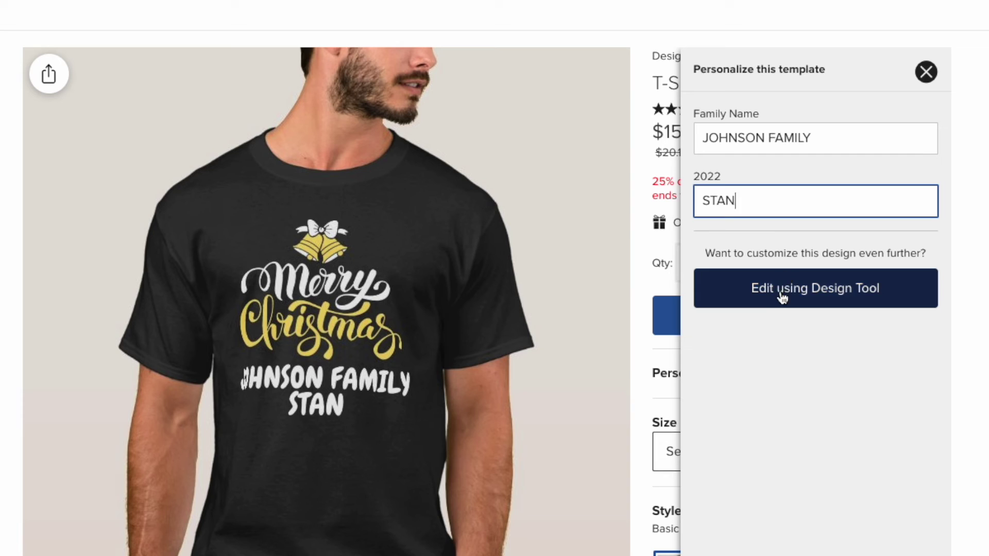
Replace the text in the 2022 template field with DAD
double_click(733, 205)
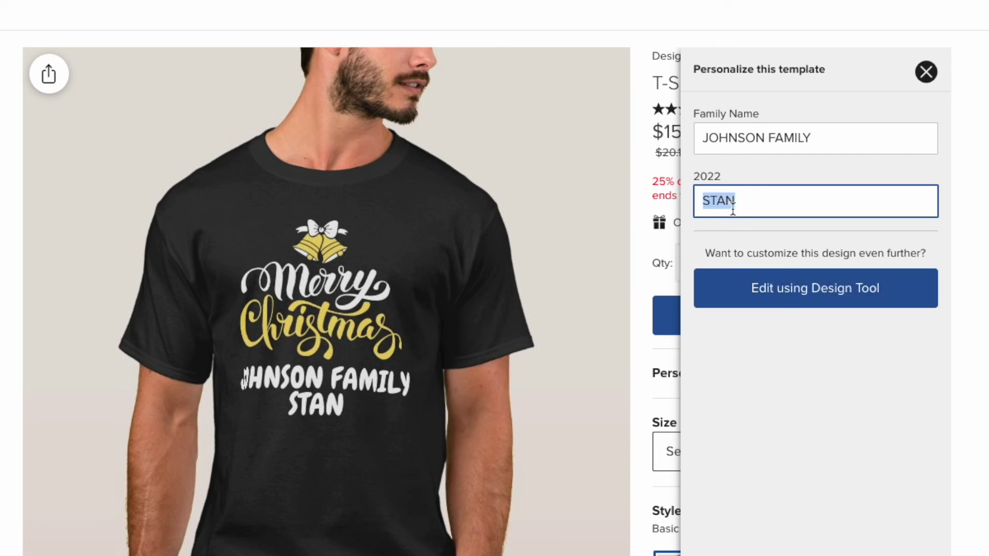
text(DAD)
key(shift+Tab)
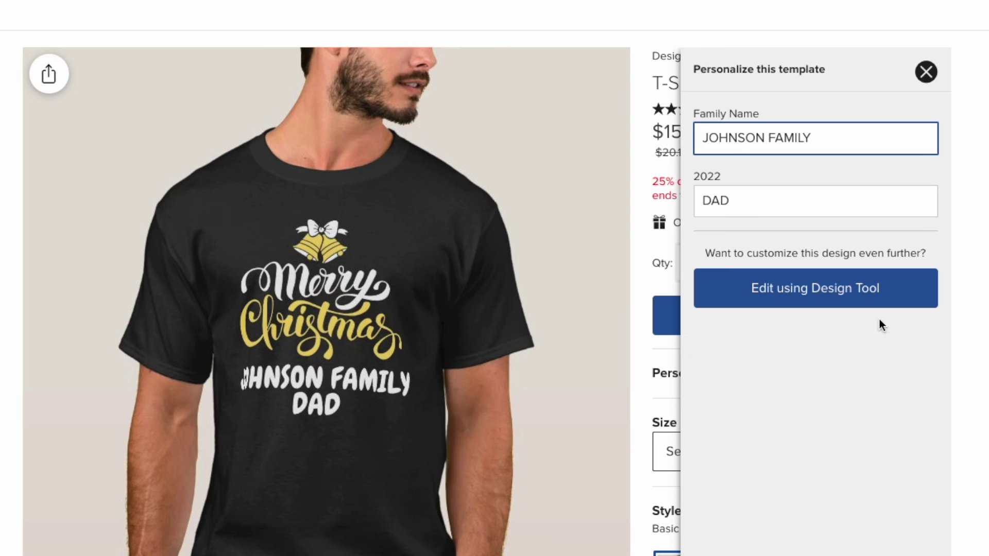
Open the shirt in the Design Tool, recolor the Merry Christmas graphic's Color 1 to purple #714997, and finish designing
click(838, 298)
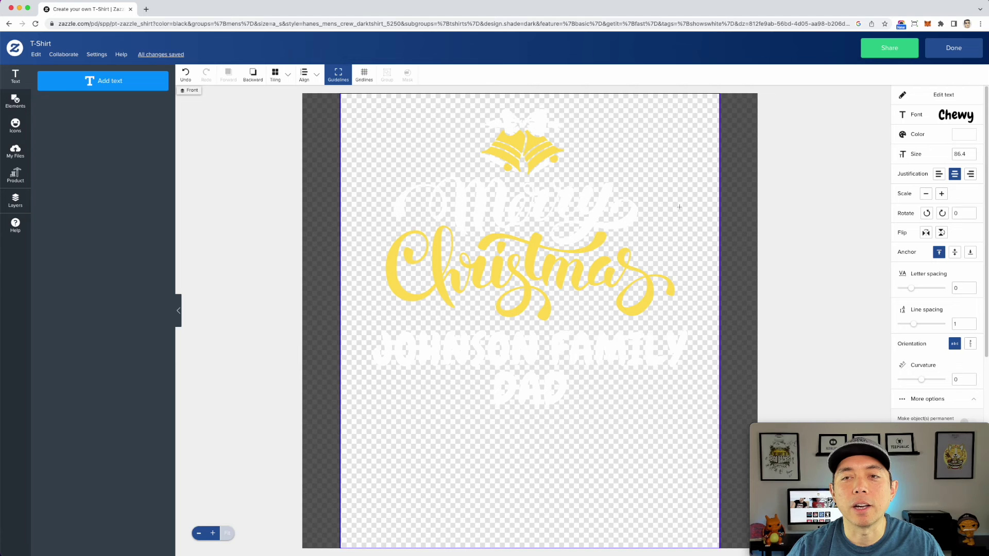
click(587, 233)
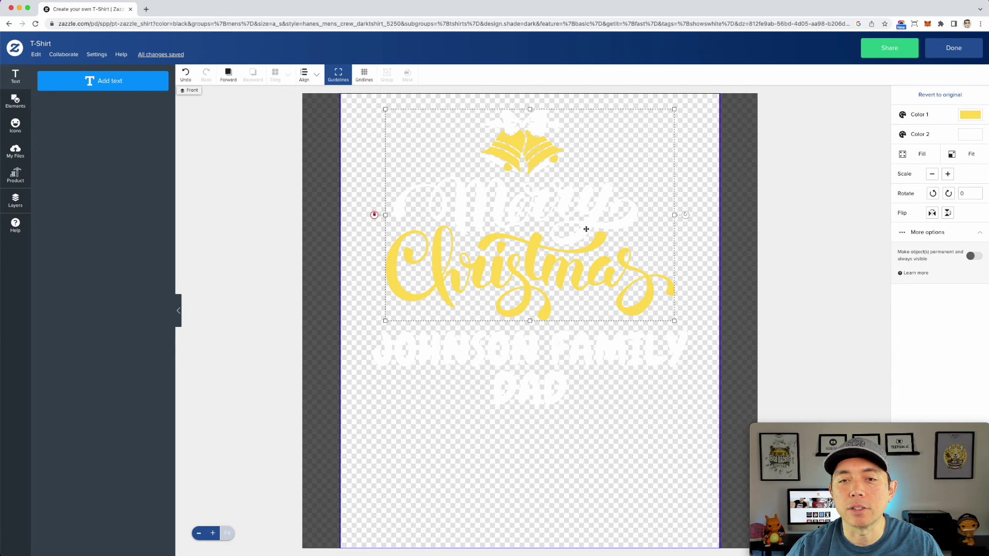
click(975, 115)
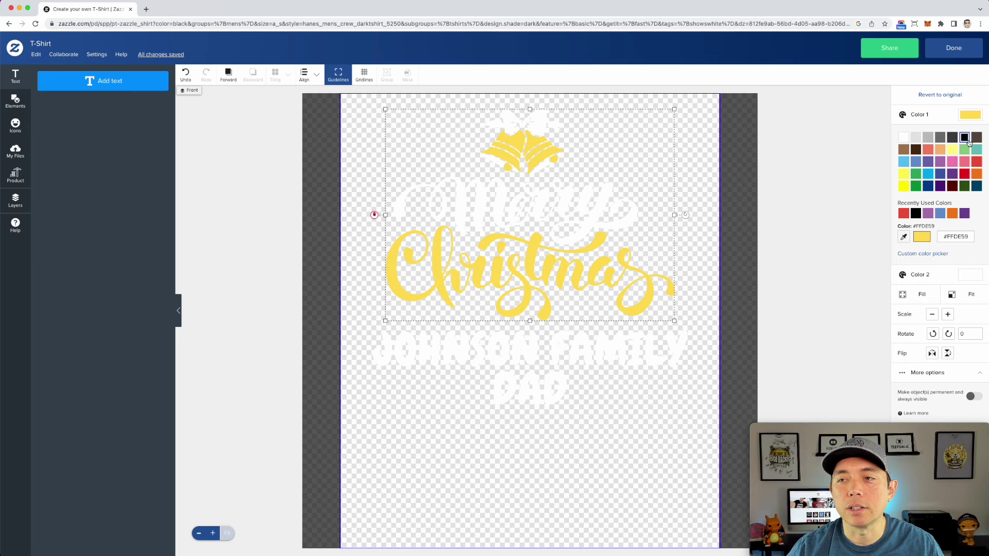
click(951, 174)
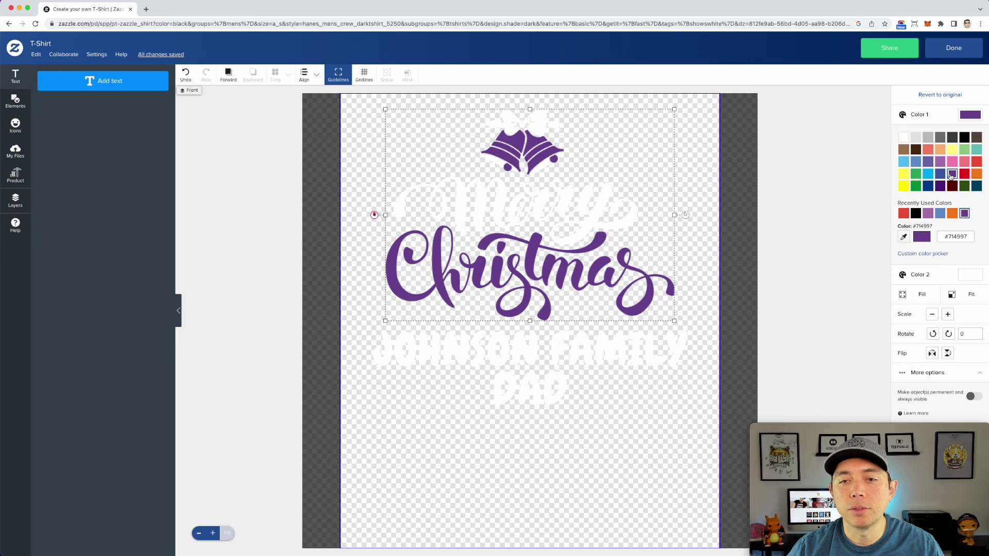
click(947, 51)
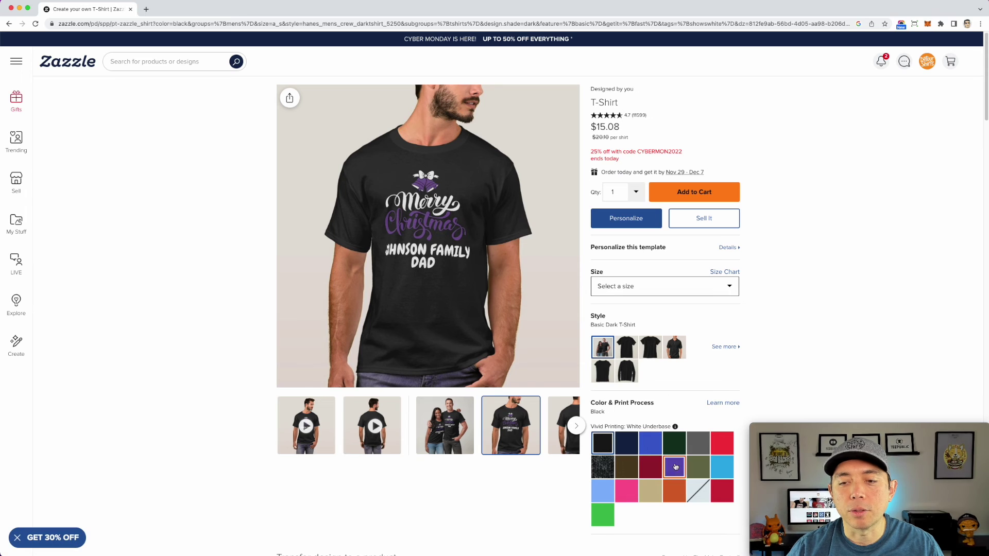
Preview the design on a Teal shirt and switch the shirt color to Wow Pink
click(724, 467)
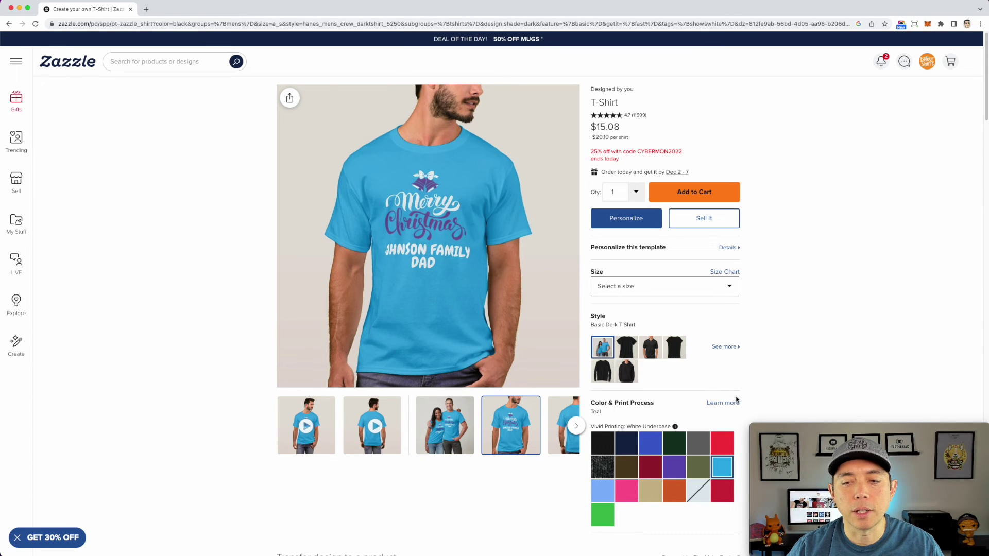
click(625, 491)
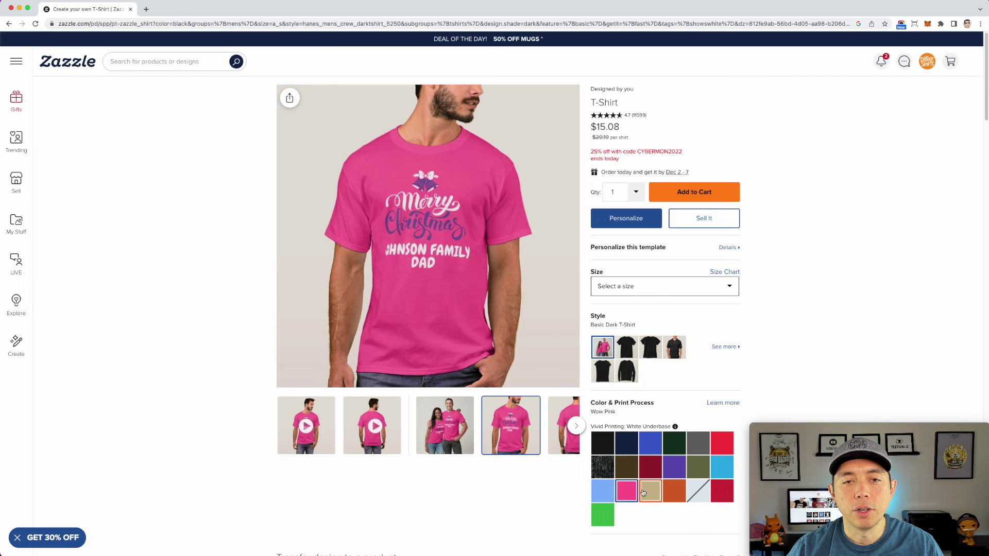